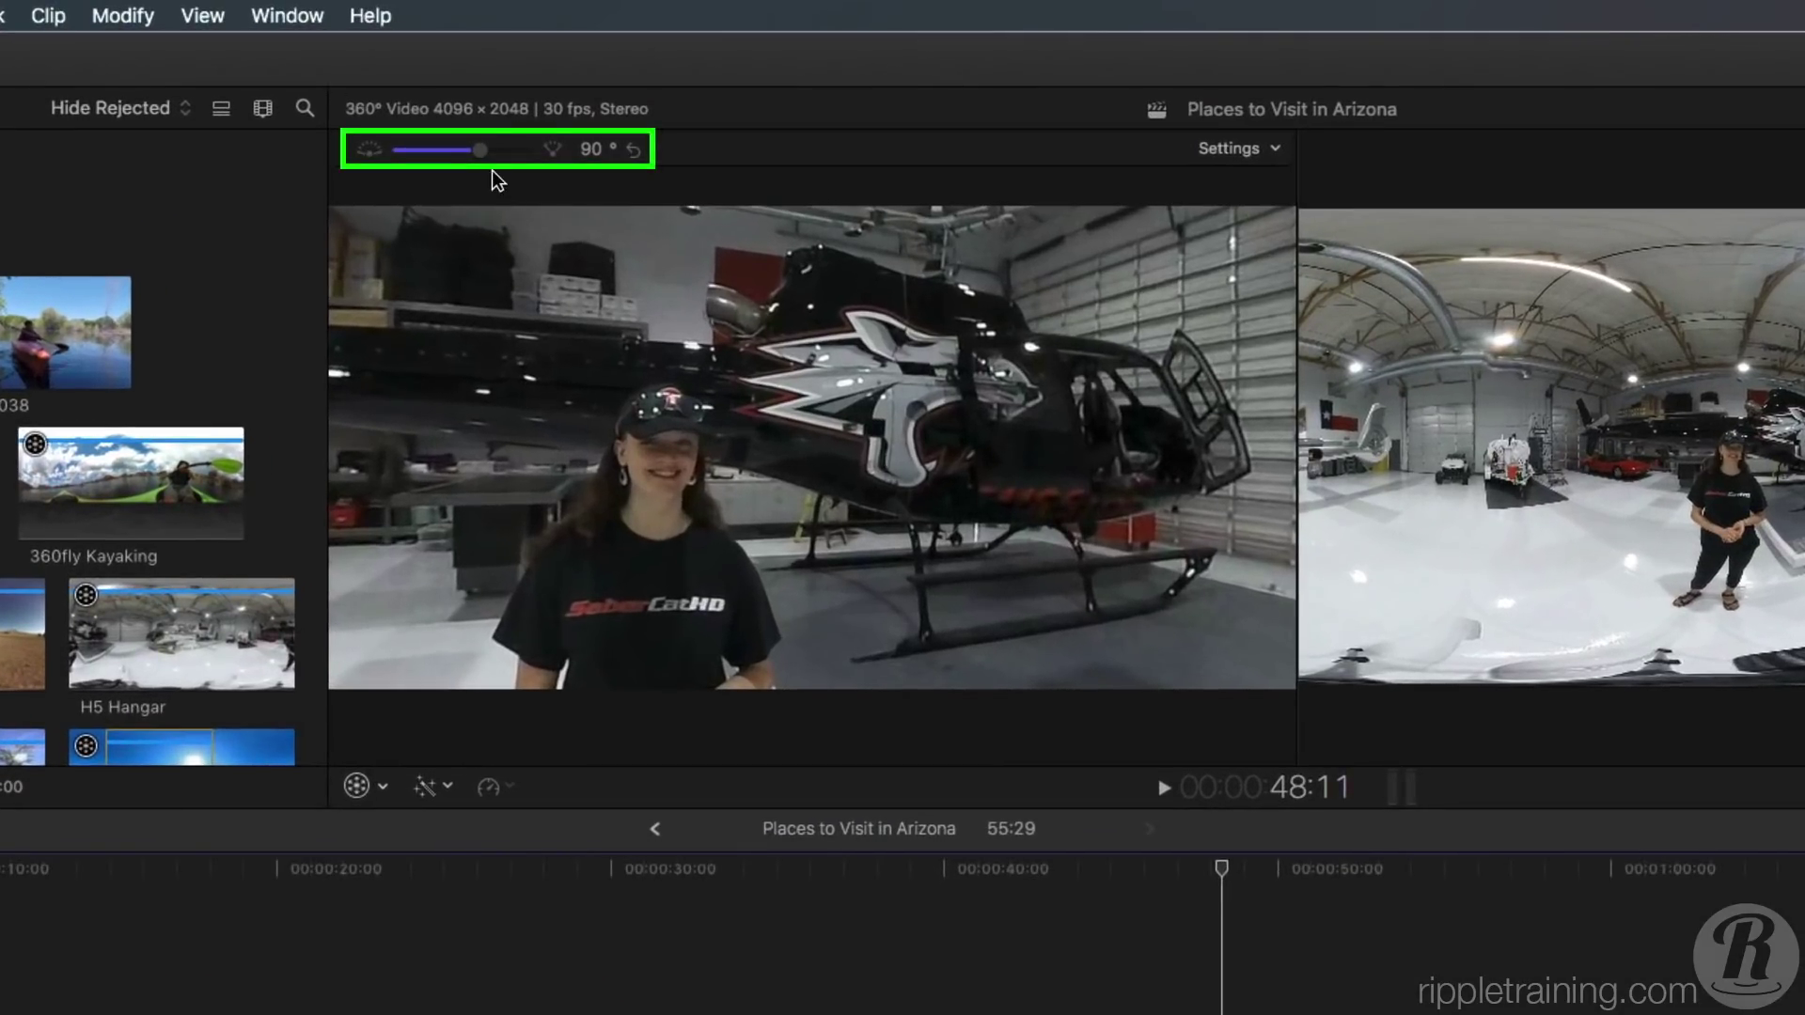
Widen the 360° viewer to a 120° field of view and look toward the helicopter's tail.
{"action": "left_click_drag", "start_coordinate": [479, 153], "coordinate": [461, 166]}
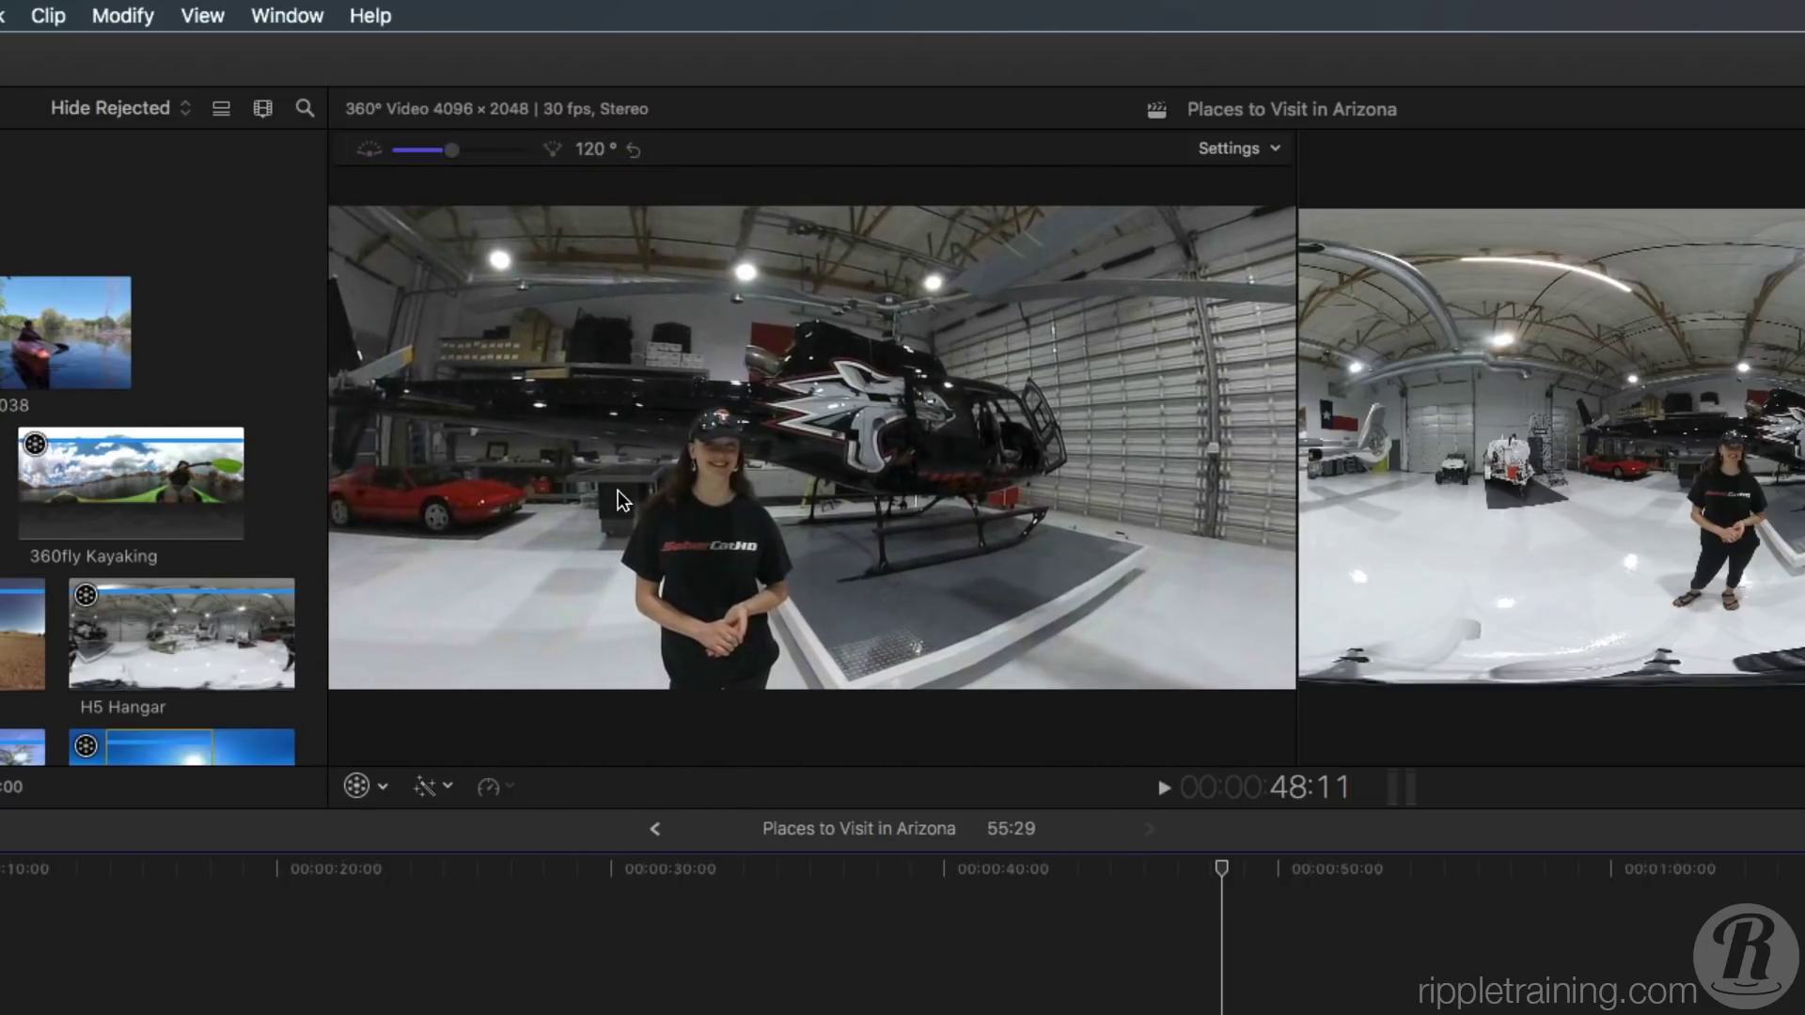
{"action": "left_click_drag", "start_coordinate": [939, 512], "coordinate": [690, 512]}
{"action": "left_click_drag", "start_coordinate": [942, 510], "coordinate": [686, 481]}
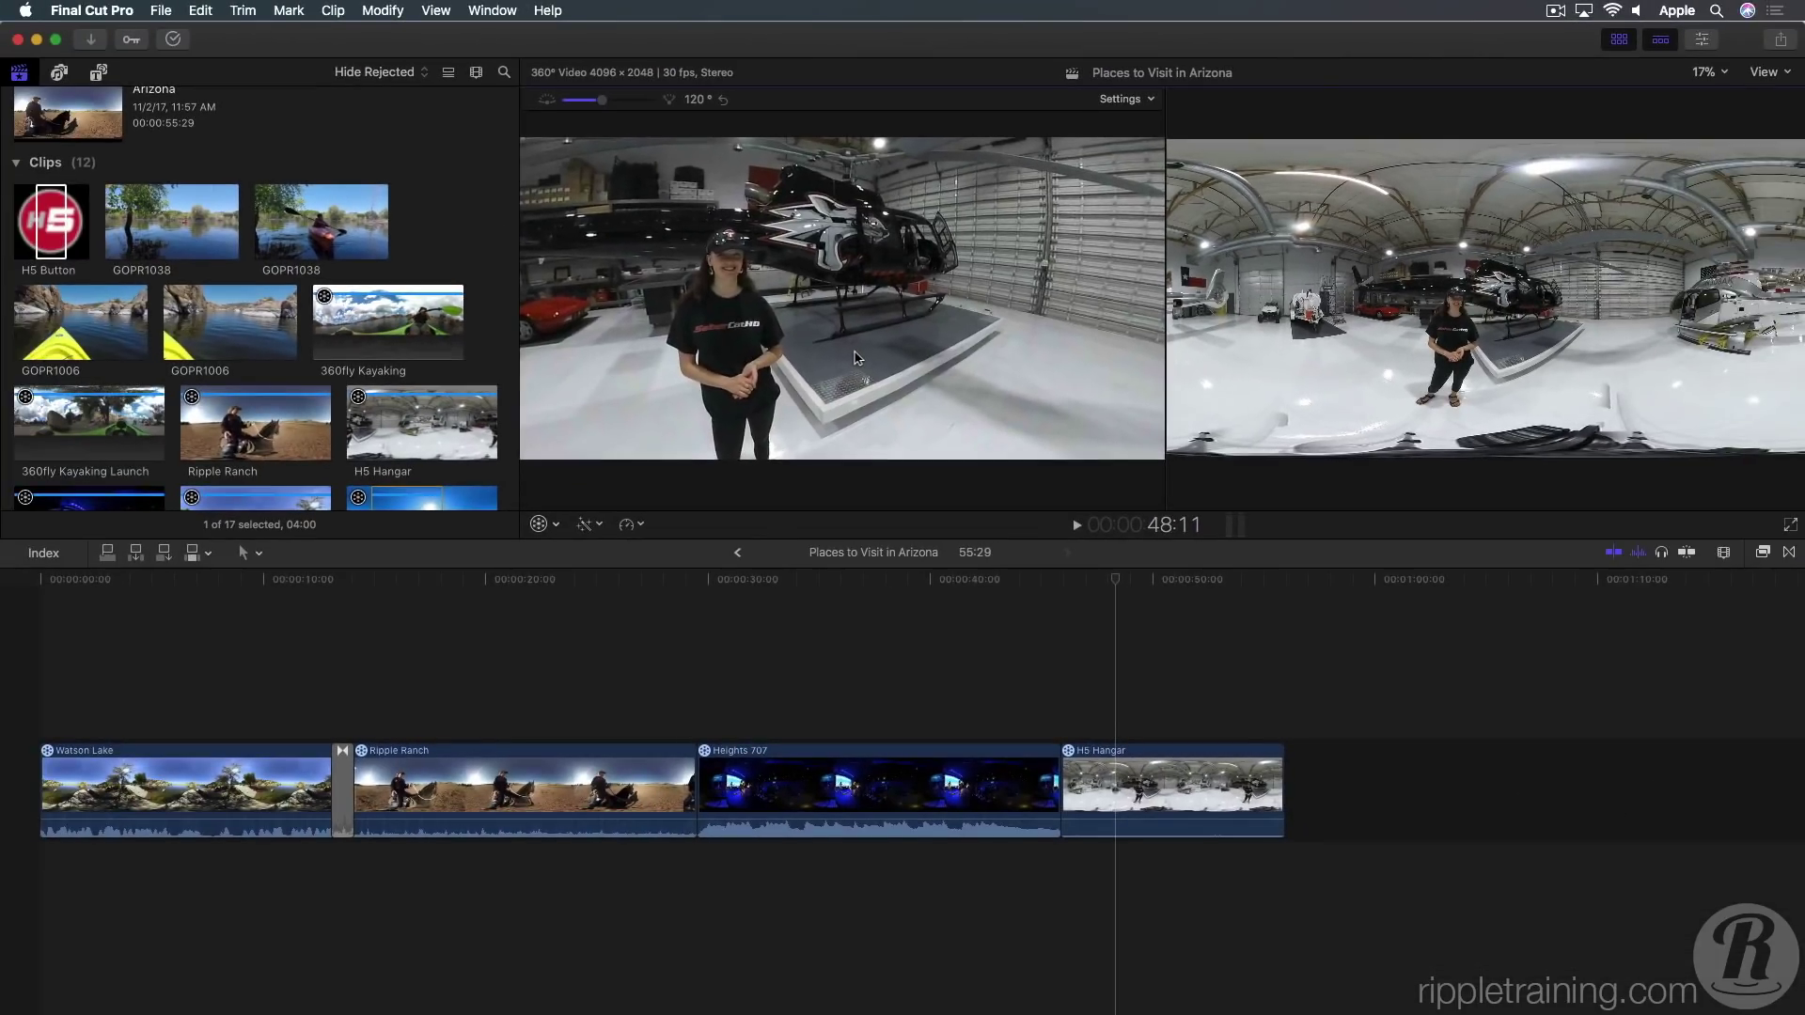
Connect the H5 Button clip above H5 Hangar, park the playhead at 48:21, and show the Inspector.
{"action": "key", "text": "c"}
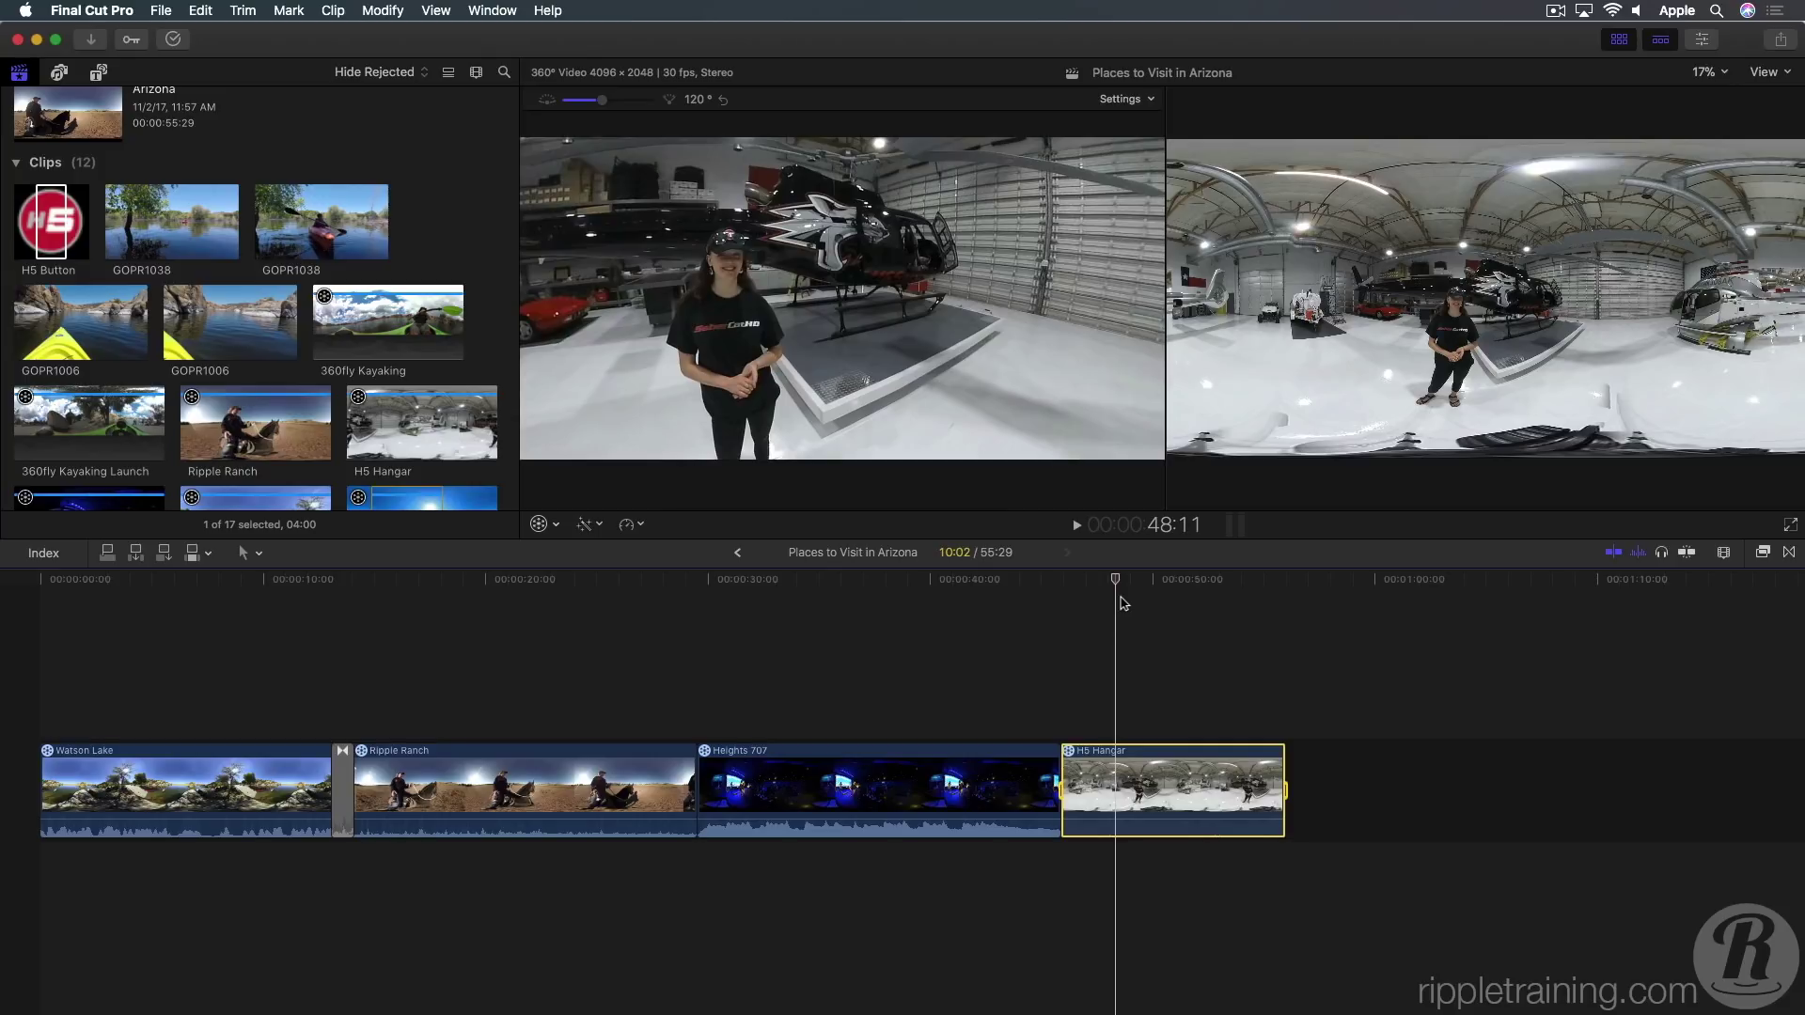
{"action": "key", "text": "q"}
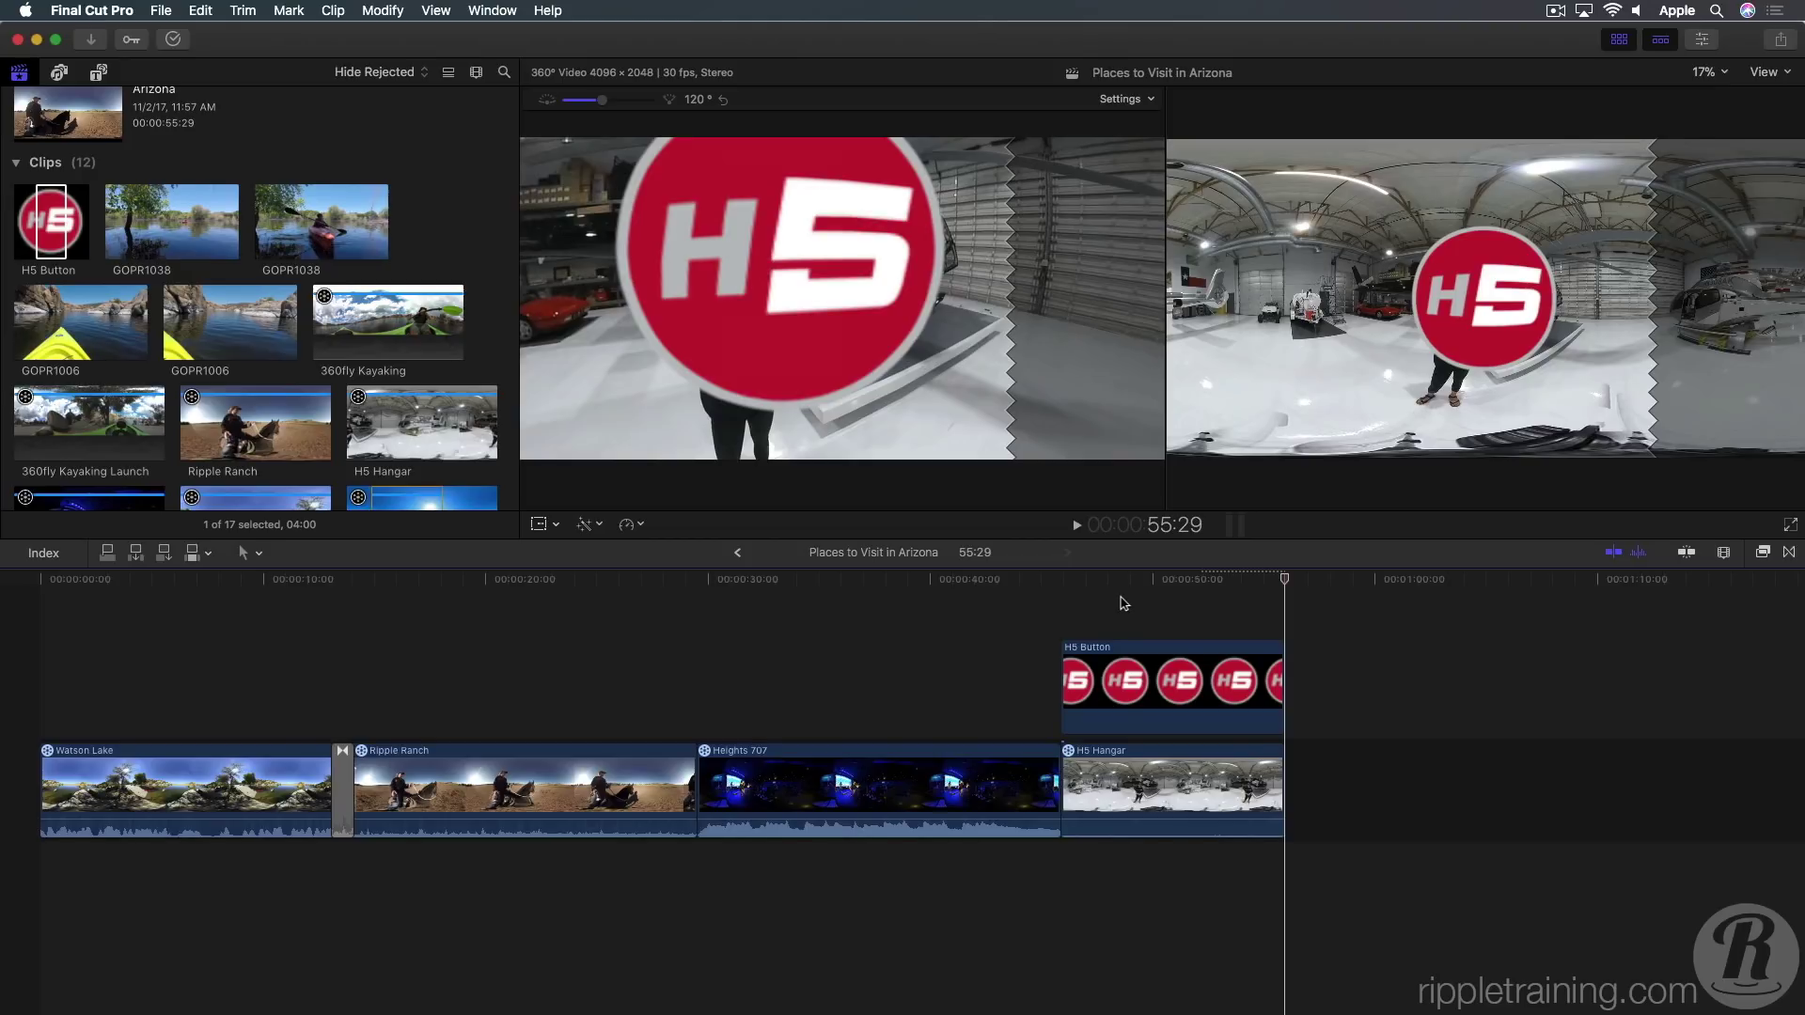
{"action": "left_click", "coordinate": [1123, 593]}
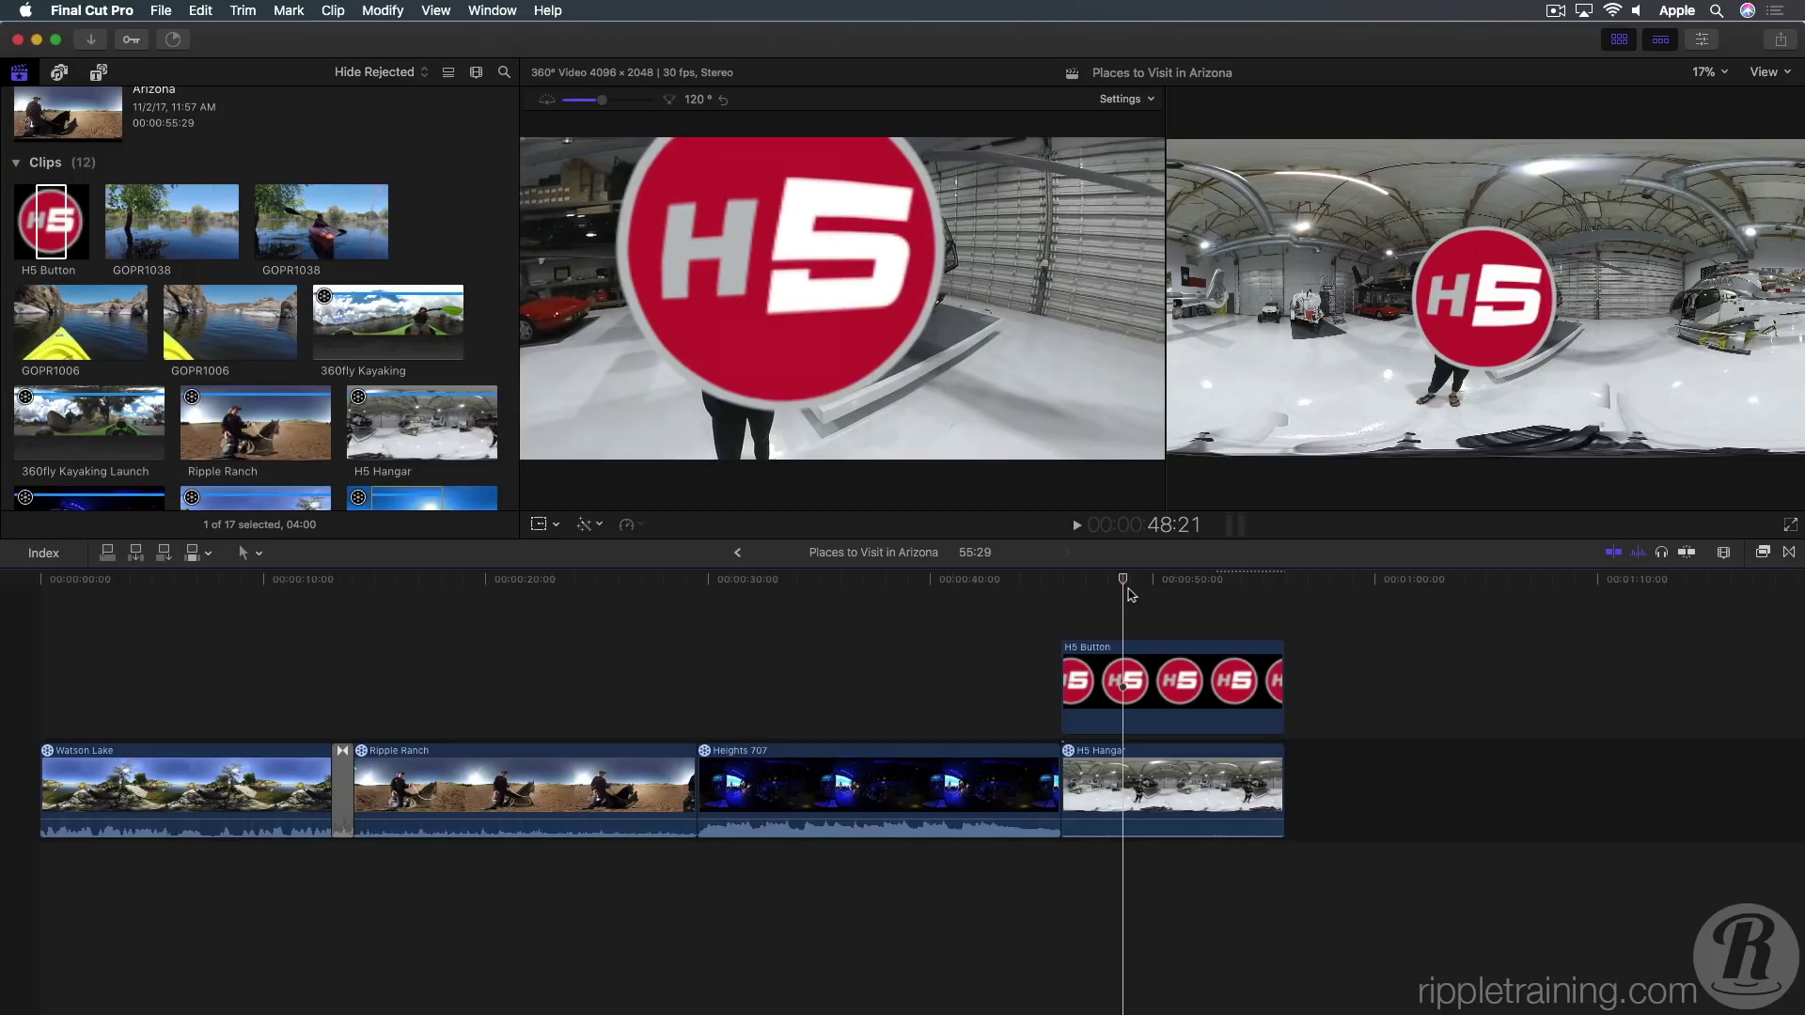
{"action": "key", "text": "super+4"}
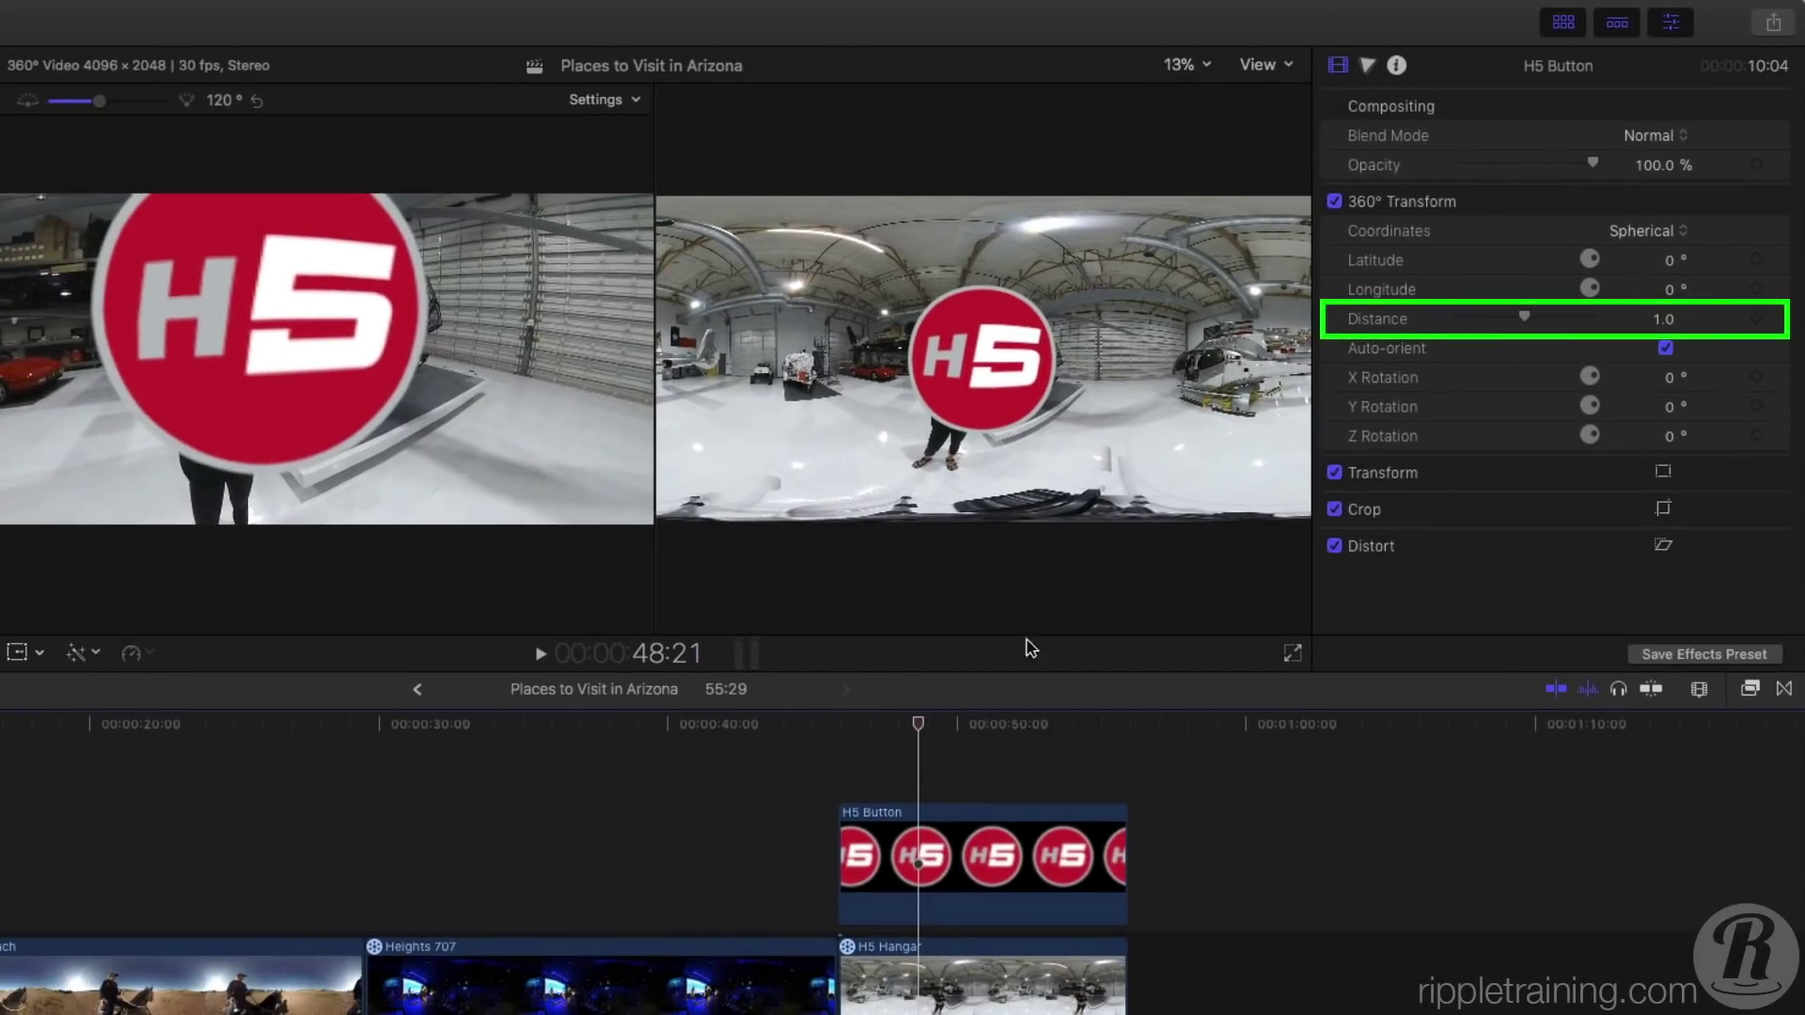
Set the H5 Button's Distance to 2.0, try a lowered Latitude, then reset Latitude to 0°.
{"action": "left_click_drag", "start_coordinate": [1524, 318], "coordinate": [1602, 322]}
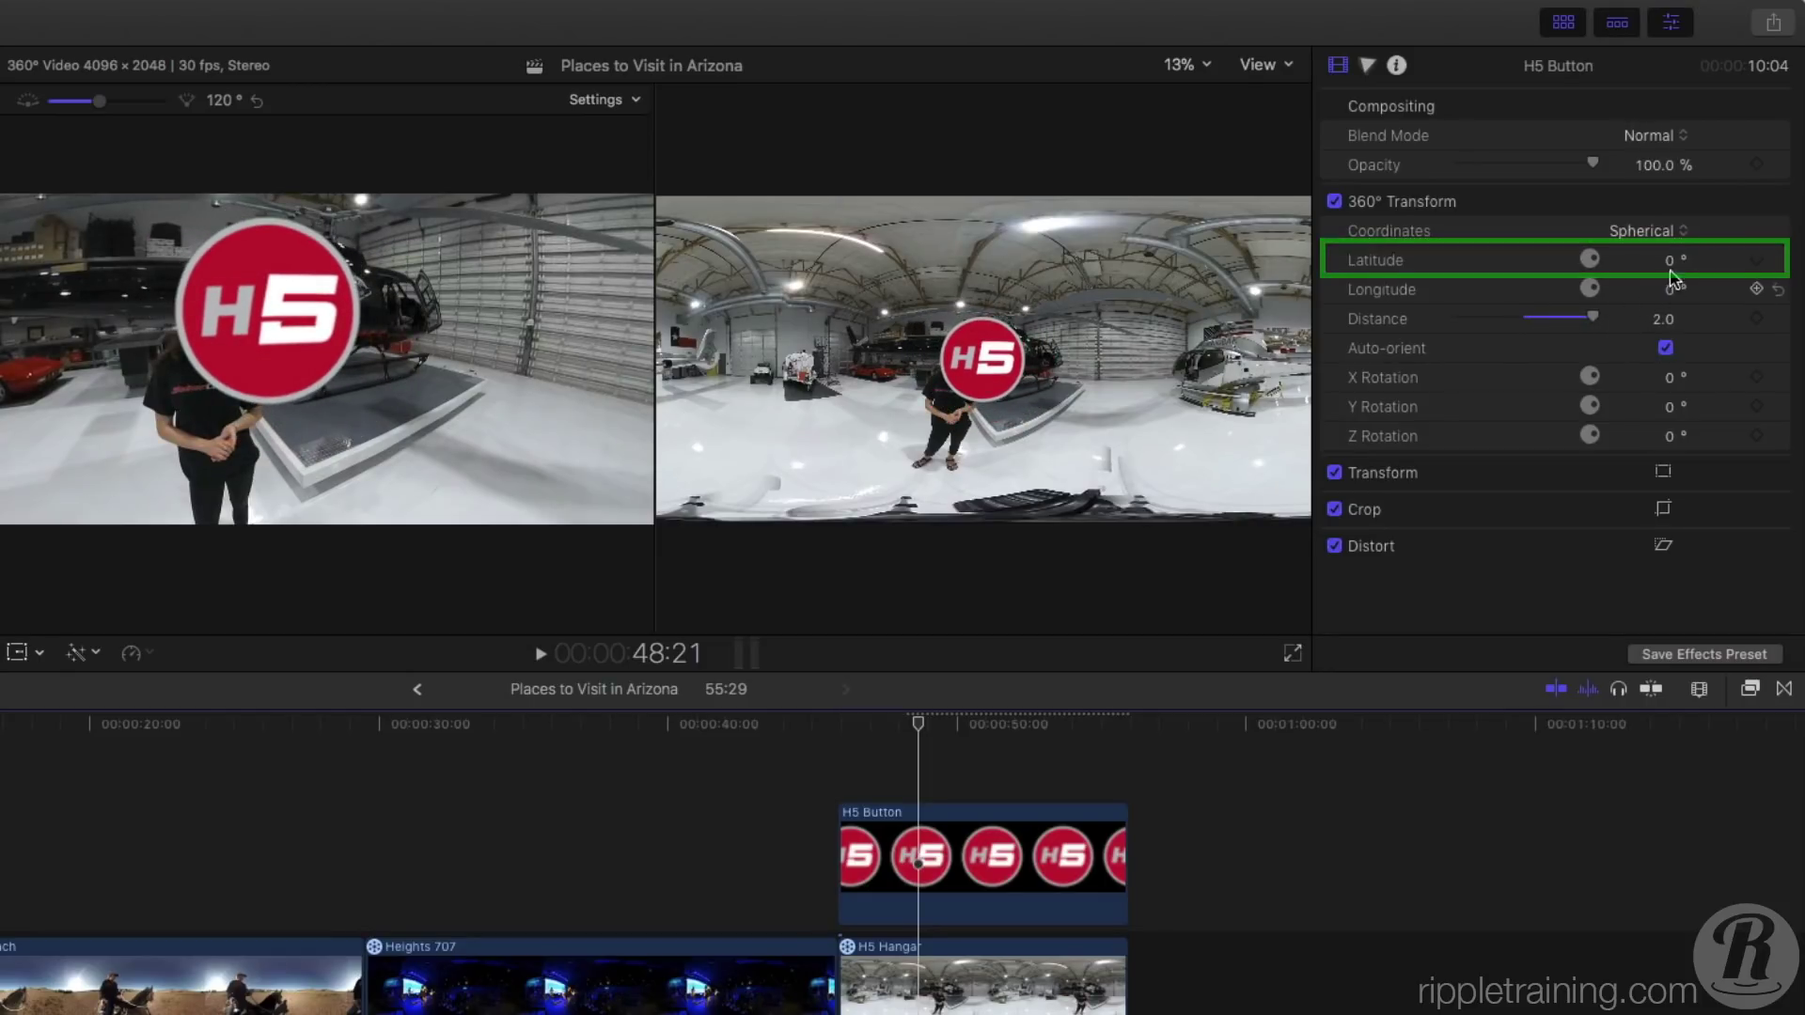
{"action": "mouse_move", "coordinate": [1673, 266]}
{"action": "left_mouse_down"}
{"action": "mouse_move", "coordinate": [1673, 295]}
{"action": "mouse_move", "coordinate": [1669, 178]}
{"action": "mouse_move", "coordinate": [1669, 297]}
{"action": "mouse_move", "coordinate": [1669, 278]}
{"action": "left_mouse_up"}
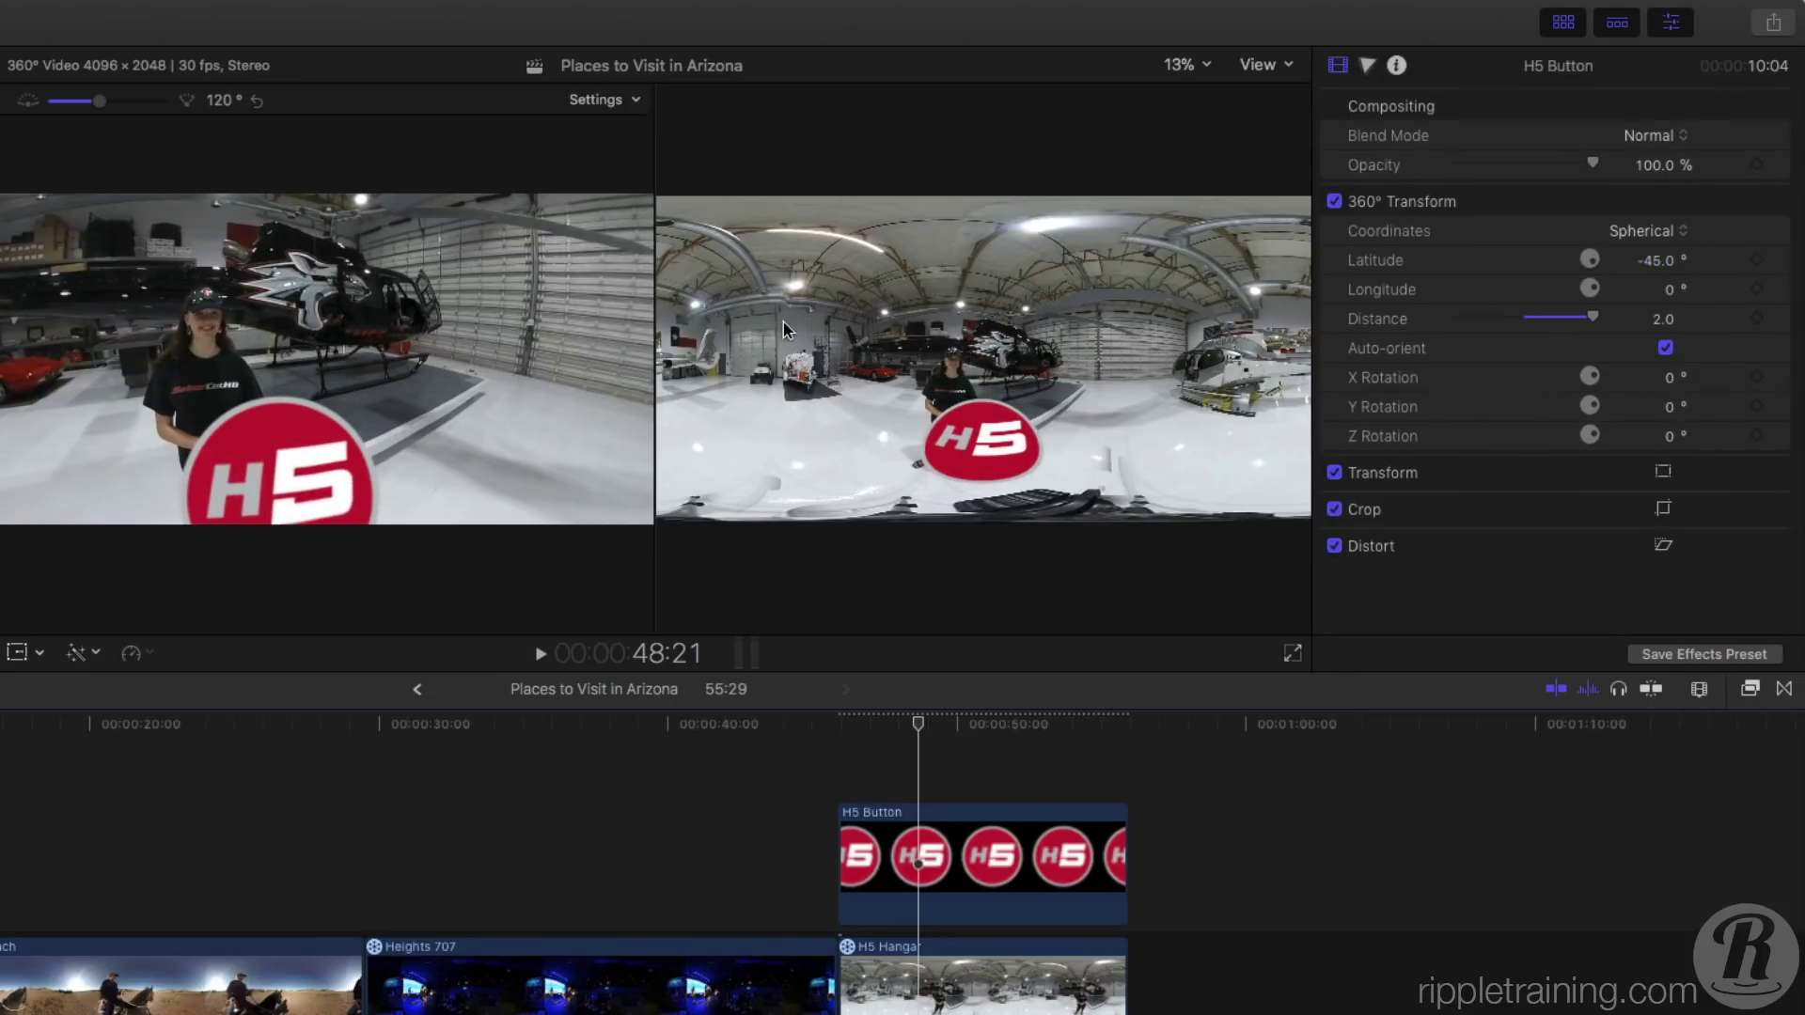
{"action": "mouse_move", "coordinate": [491, 350]}
{"action": "left_mouse_down"}
{"action": "mouse_move", "coordinate": [489, 310]}
{"action": "mouse_move", "coordinate": [511, 346]}
{"action": "left_mouse_up"}
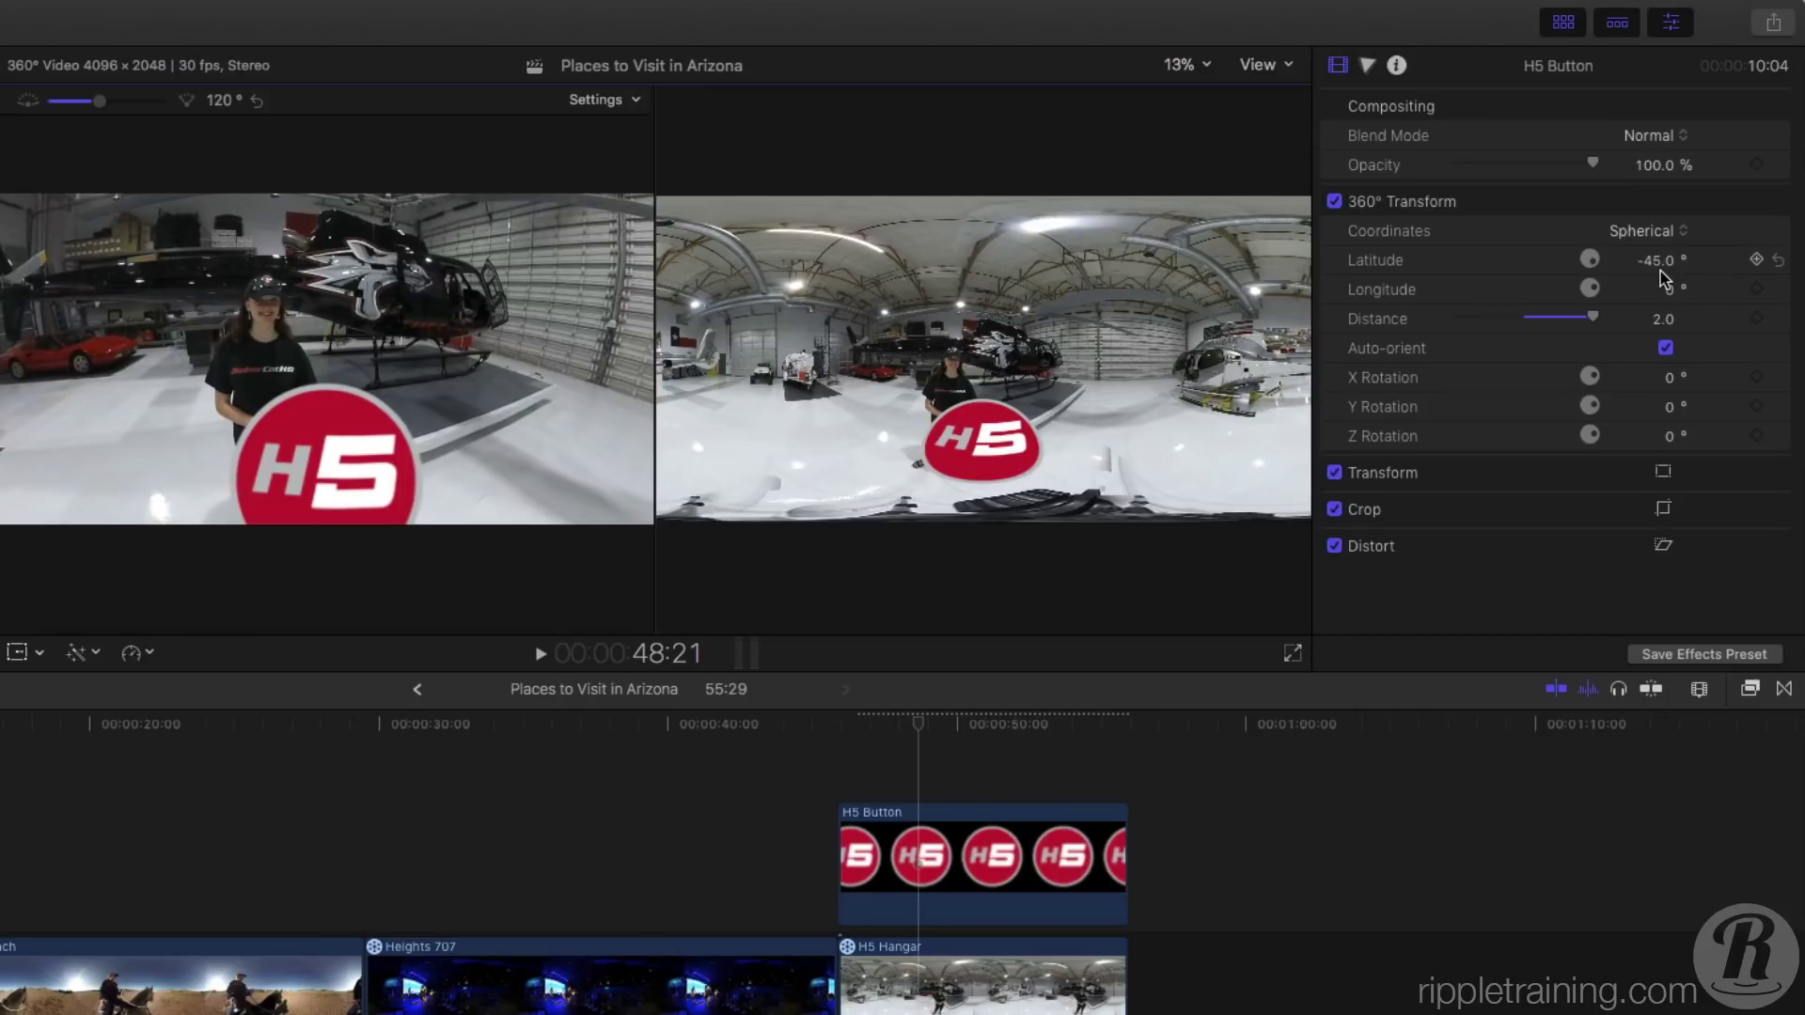
{"action": "left_click", "coordinate": [1780, 262]}
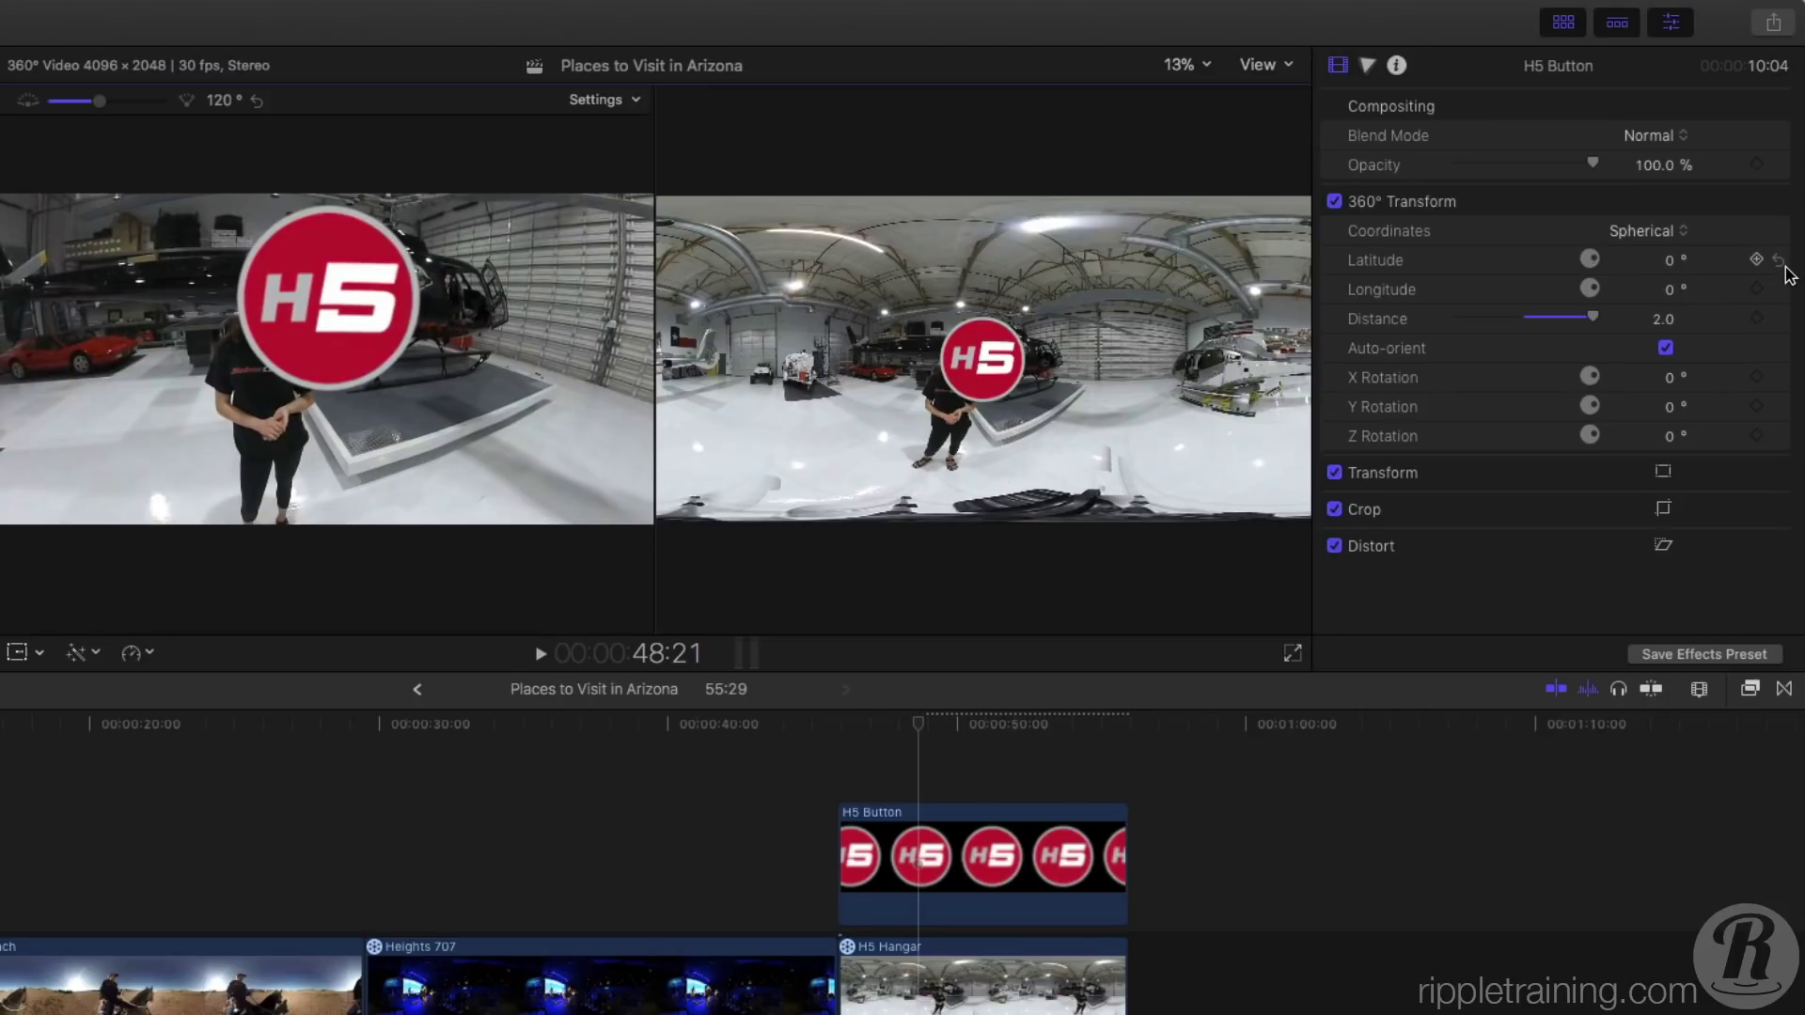
Set the logo's Latitude to 90° and tilt the view up to see it on the ceiling.
{"action": "left_click", "coordinate": [1672, 266]}
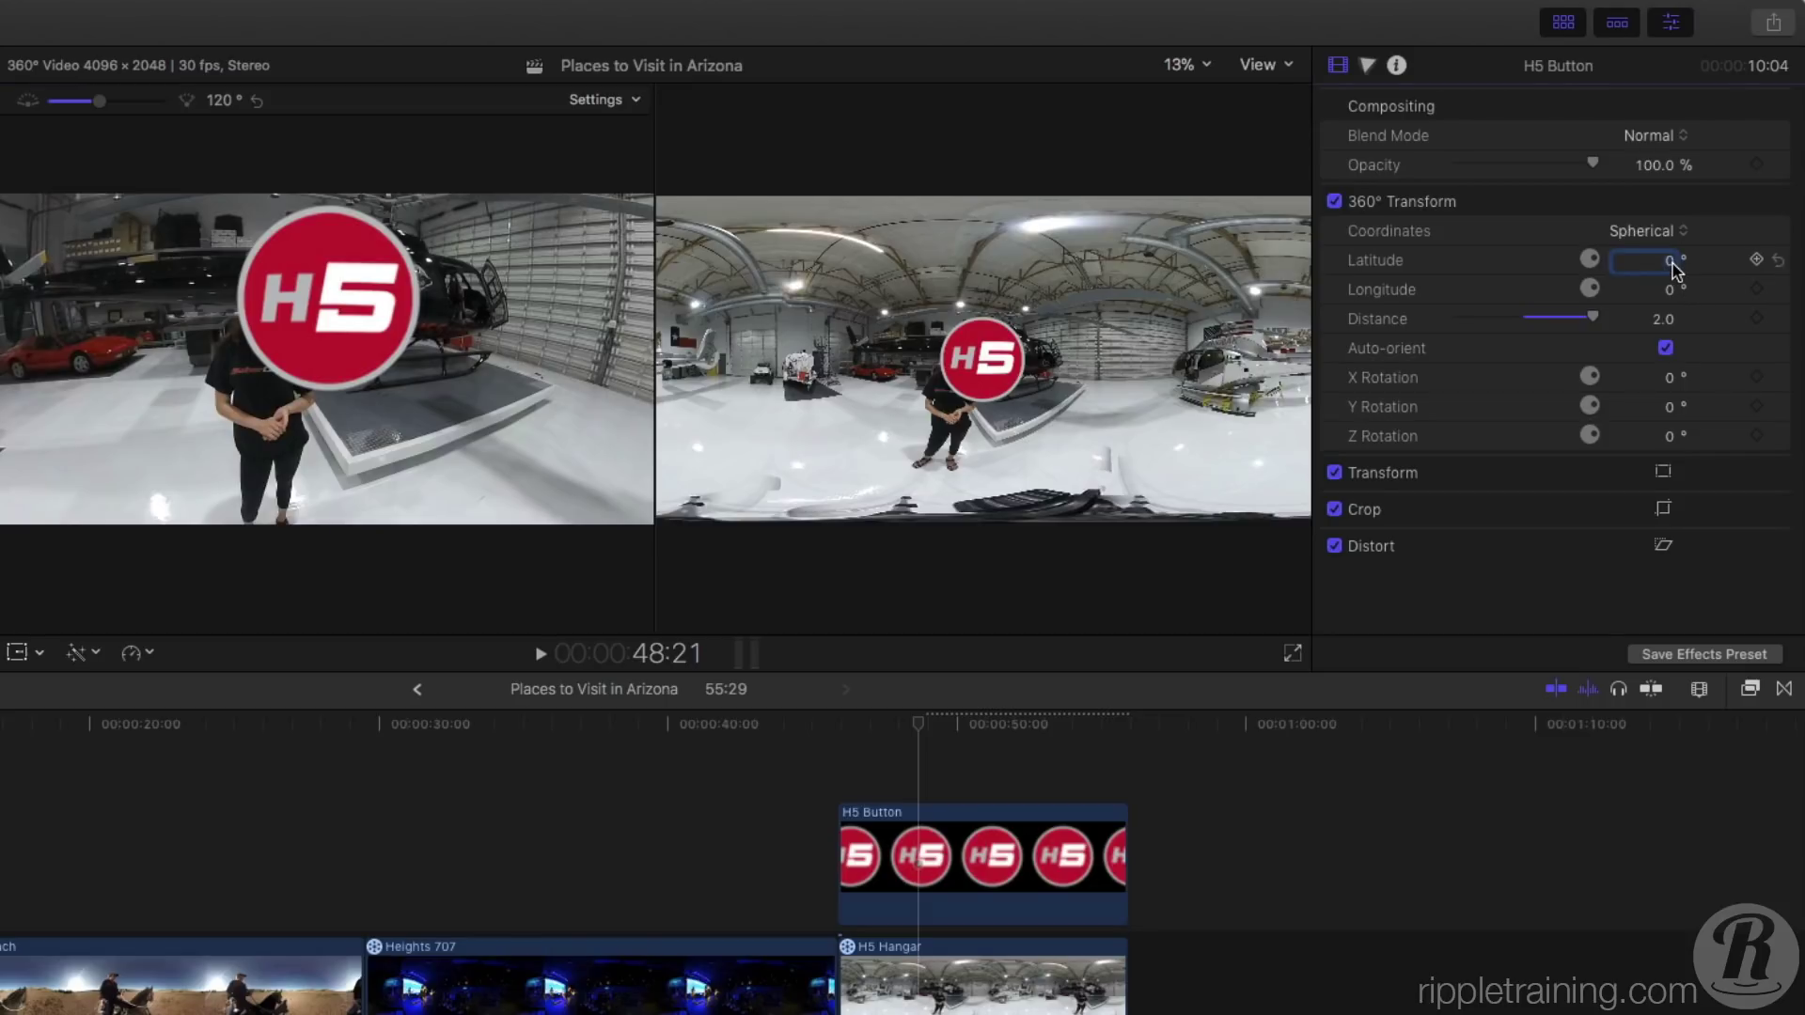
{"action": "type", "text": "90"}
{"action": "key", "text": "Return"}
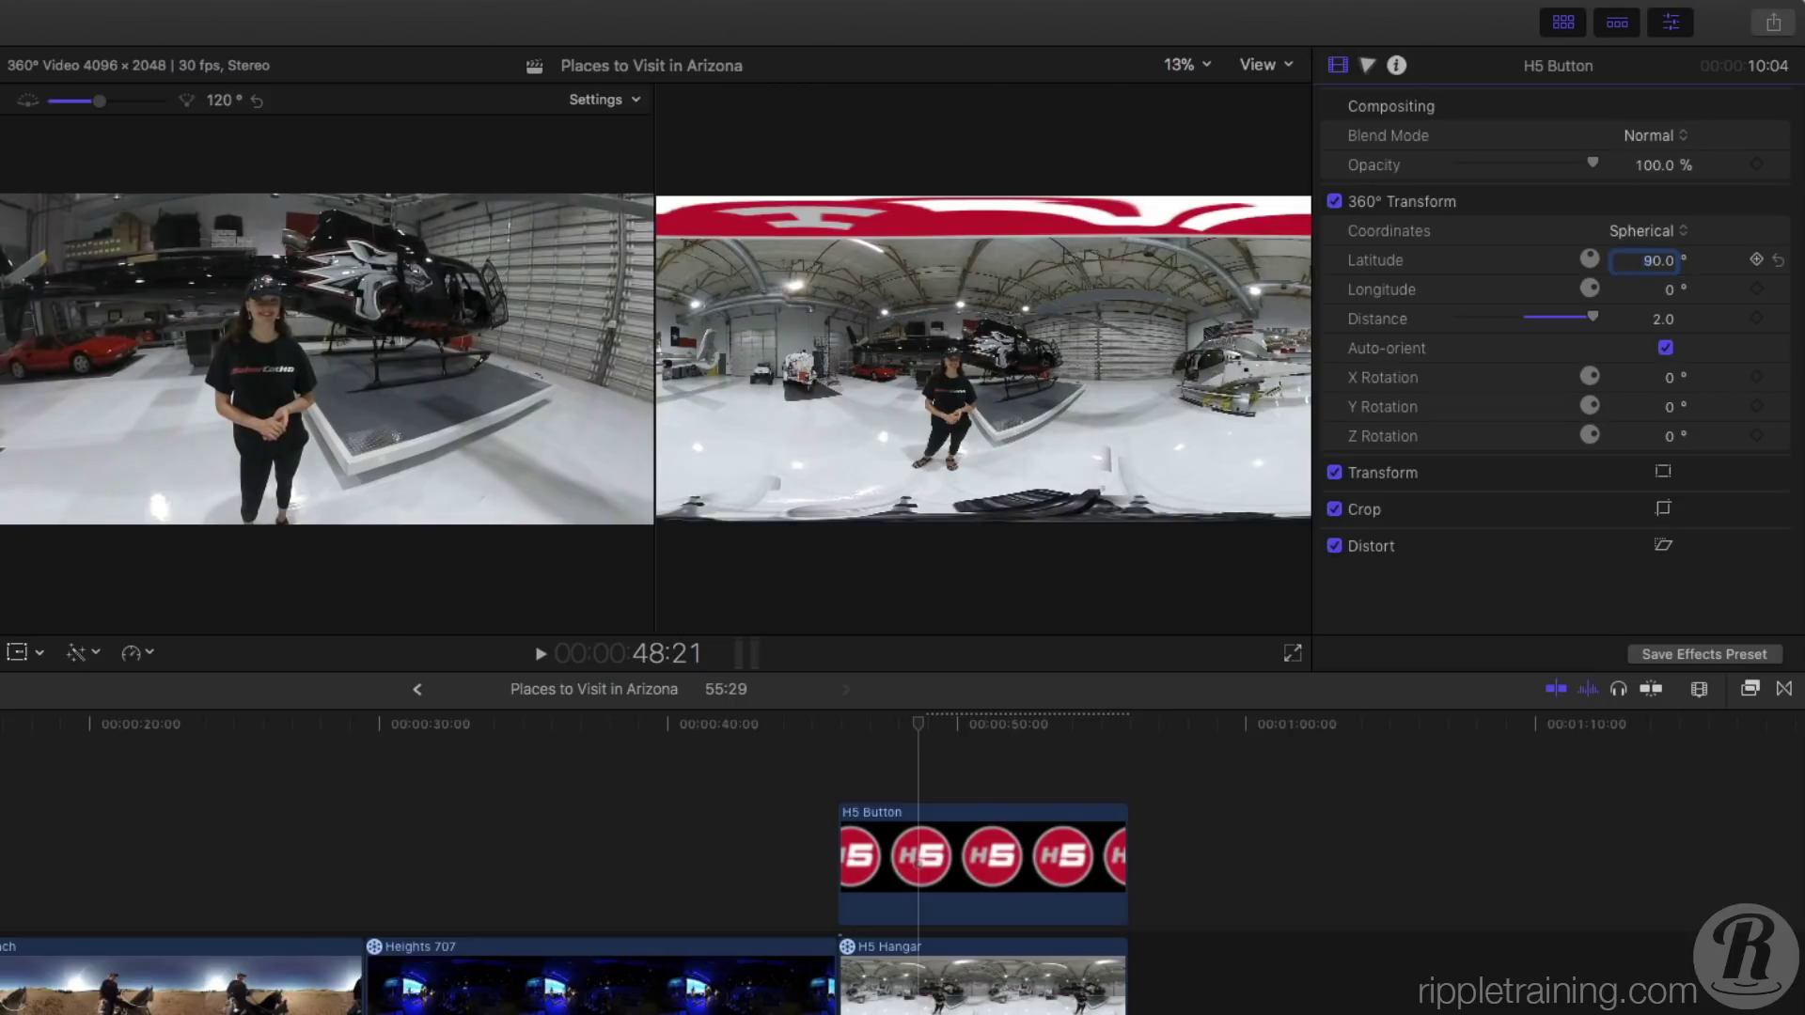
{"action": "left_click_drag", "start_coordinate": [450, 286], "coordinate": [429, 415]}
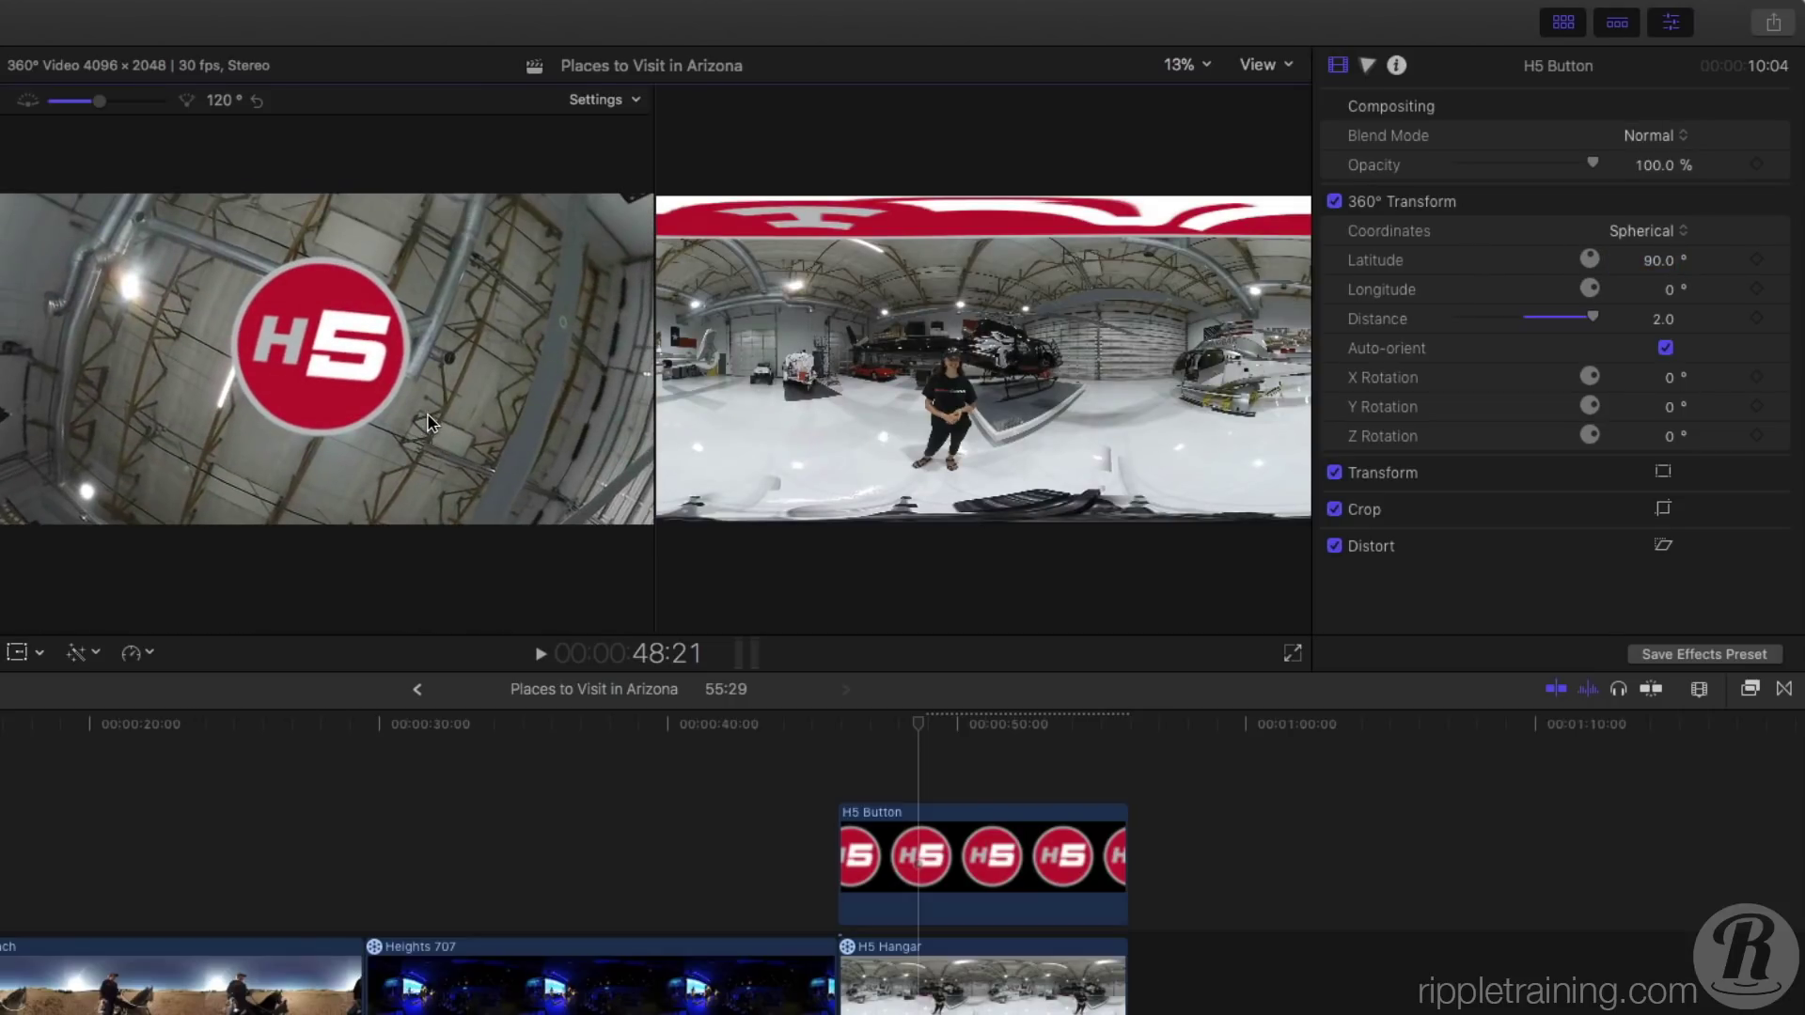
Change Latitude to -90° and tilt down to see the logo on the floor.
{"action": "left_click", "coordinate": [1665, 263]}
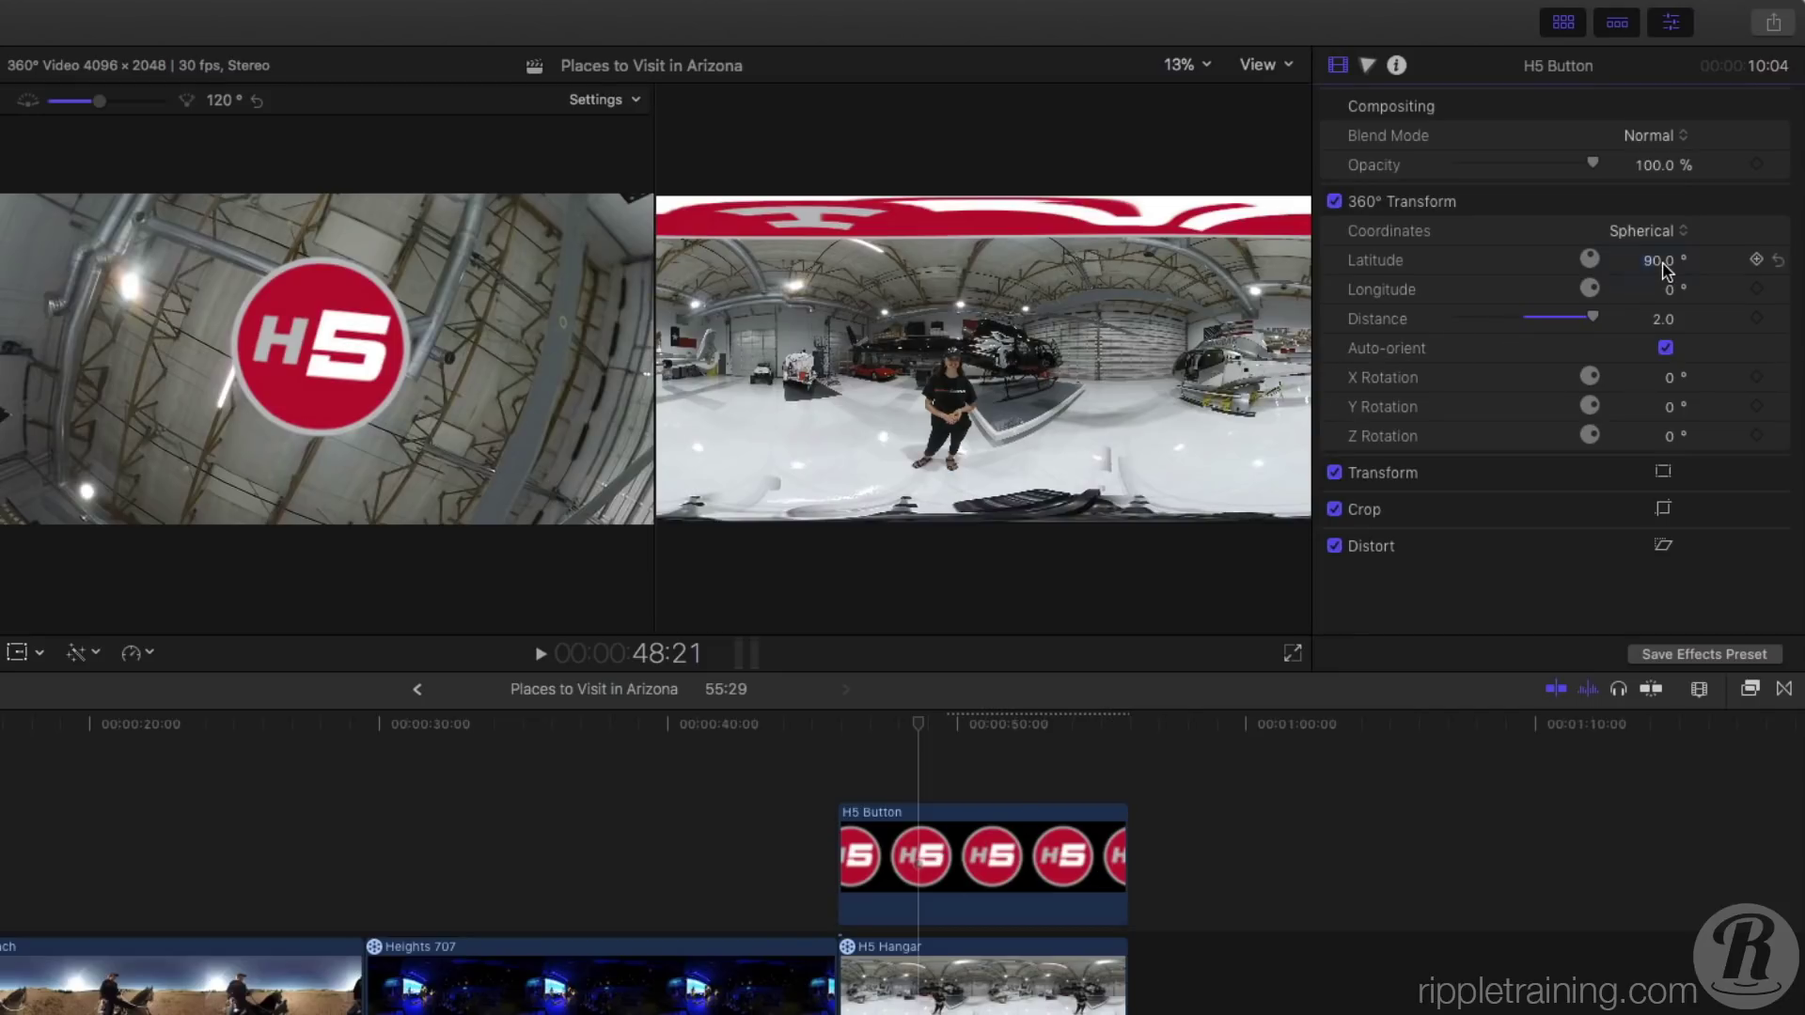
{"action": "type", "text": "-90"}
{"action": "key", "text": "Return"}
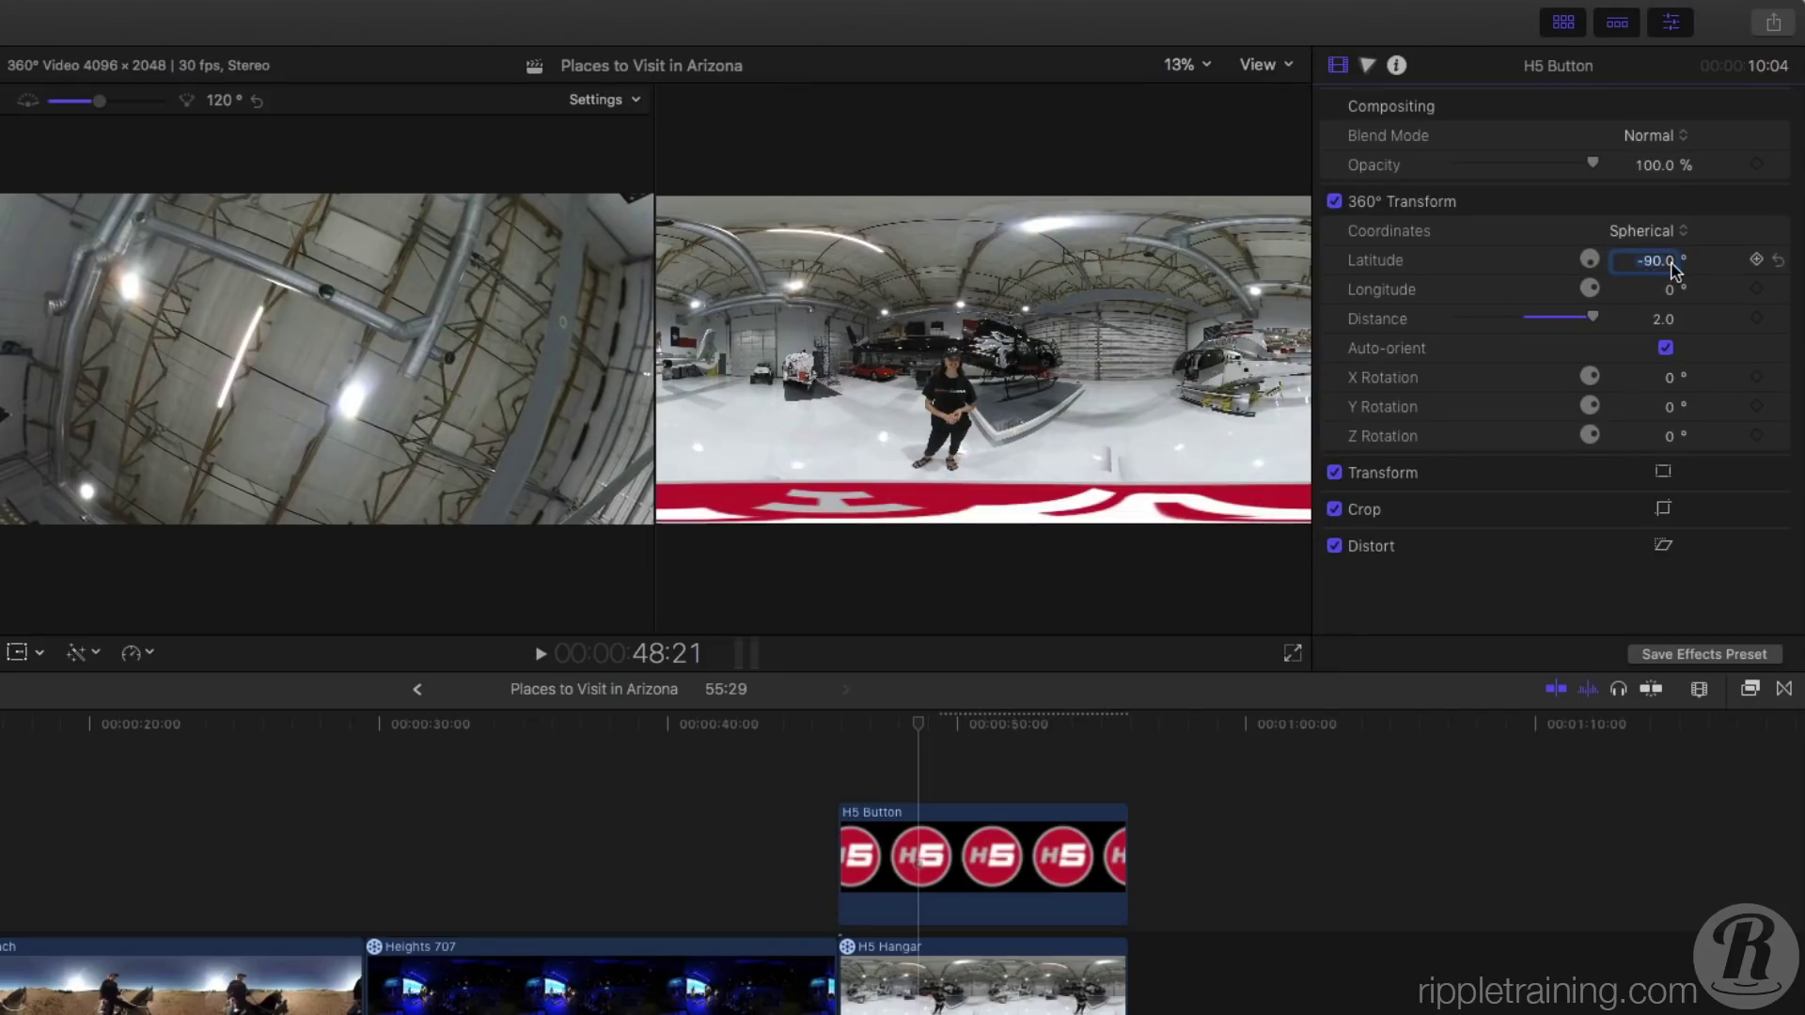
{"action": "left_click_drag", "start_coordinate": [421, 454], "coordinate": [399, 263]}
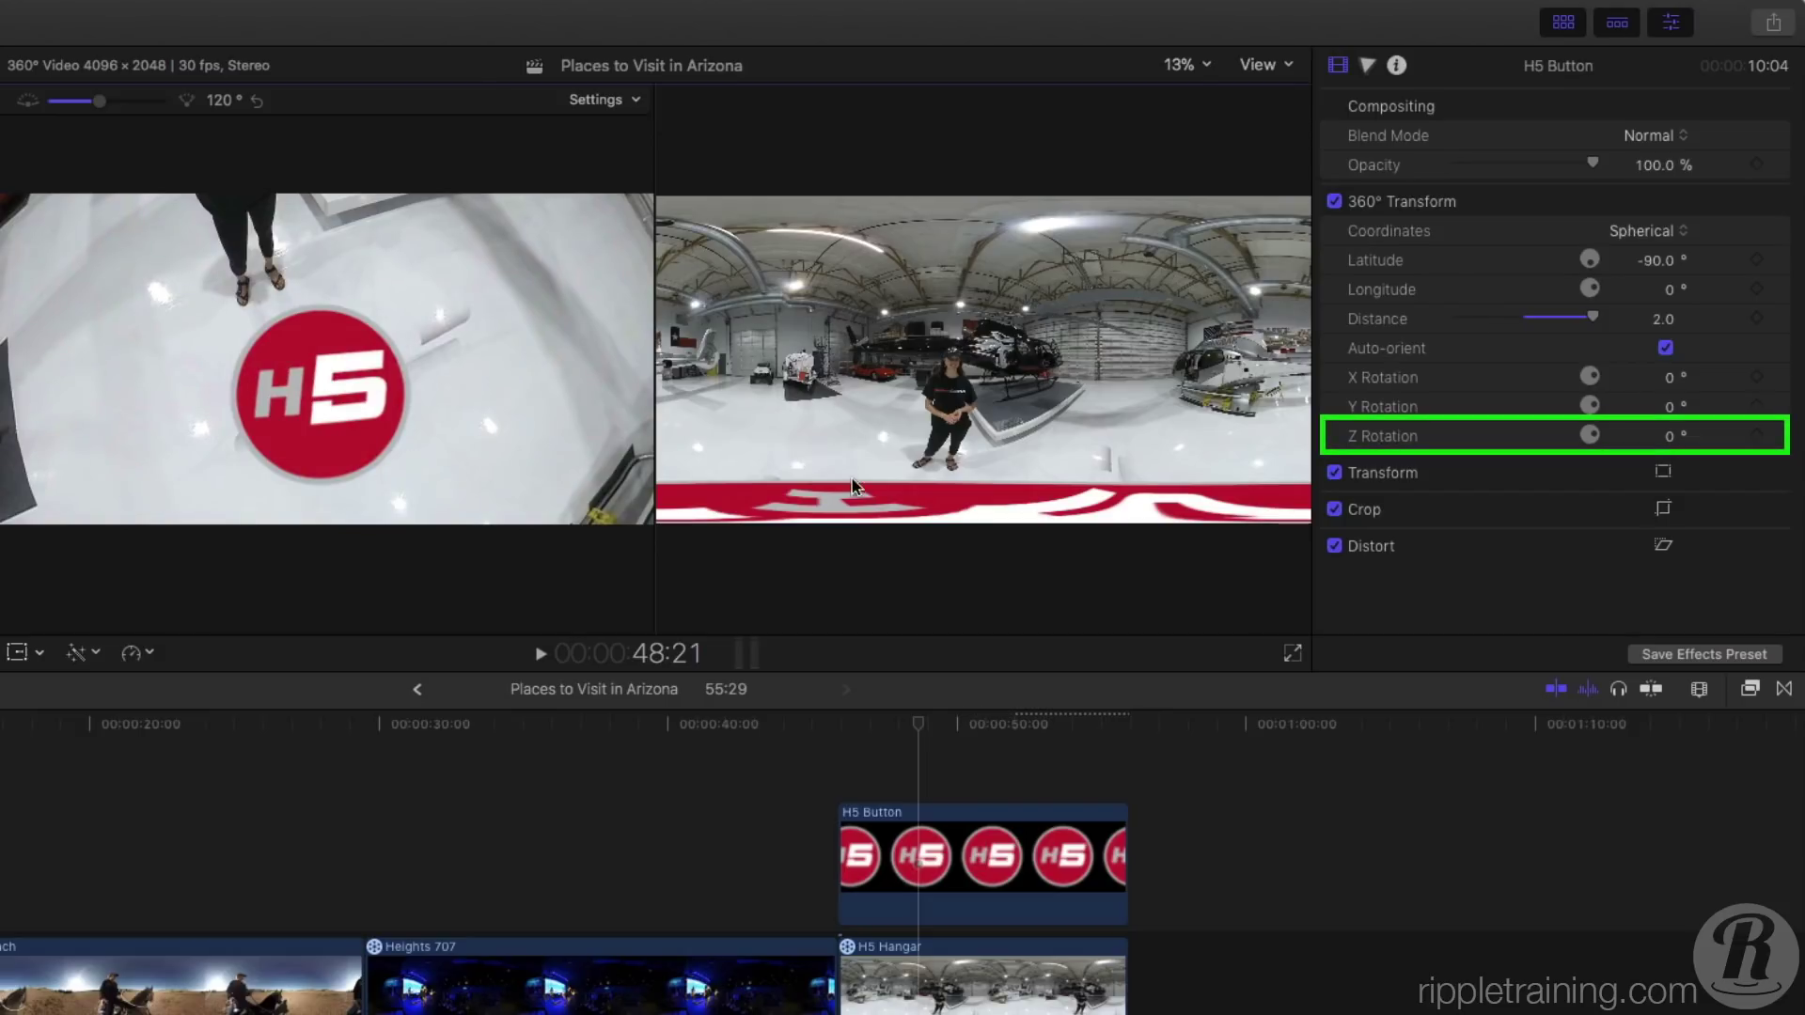
Spin the floor logo to 25° Z Rotation, then reset Latitude and Z Rotation.
{"action": "left_click_drag", "start_coordinate": [1669, 439], "coordinate": [1669, 409]}
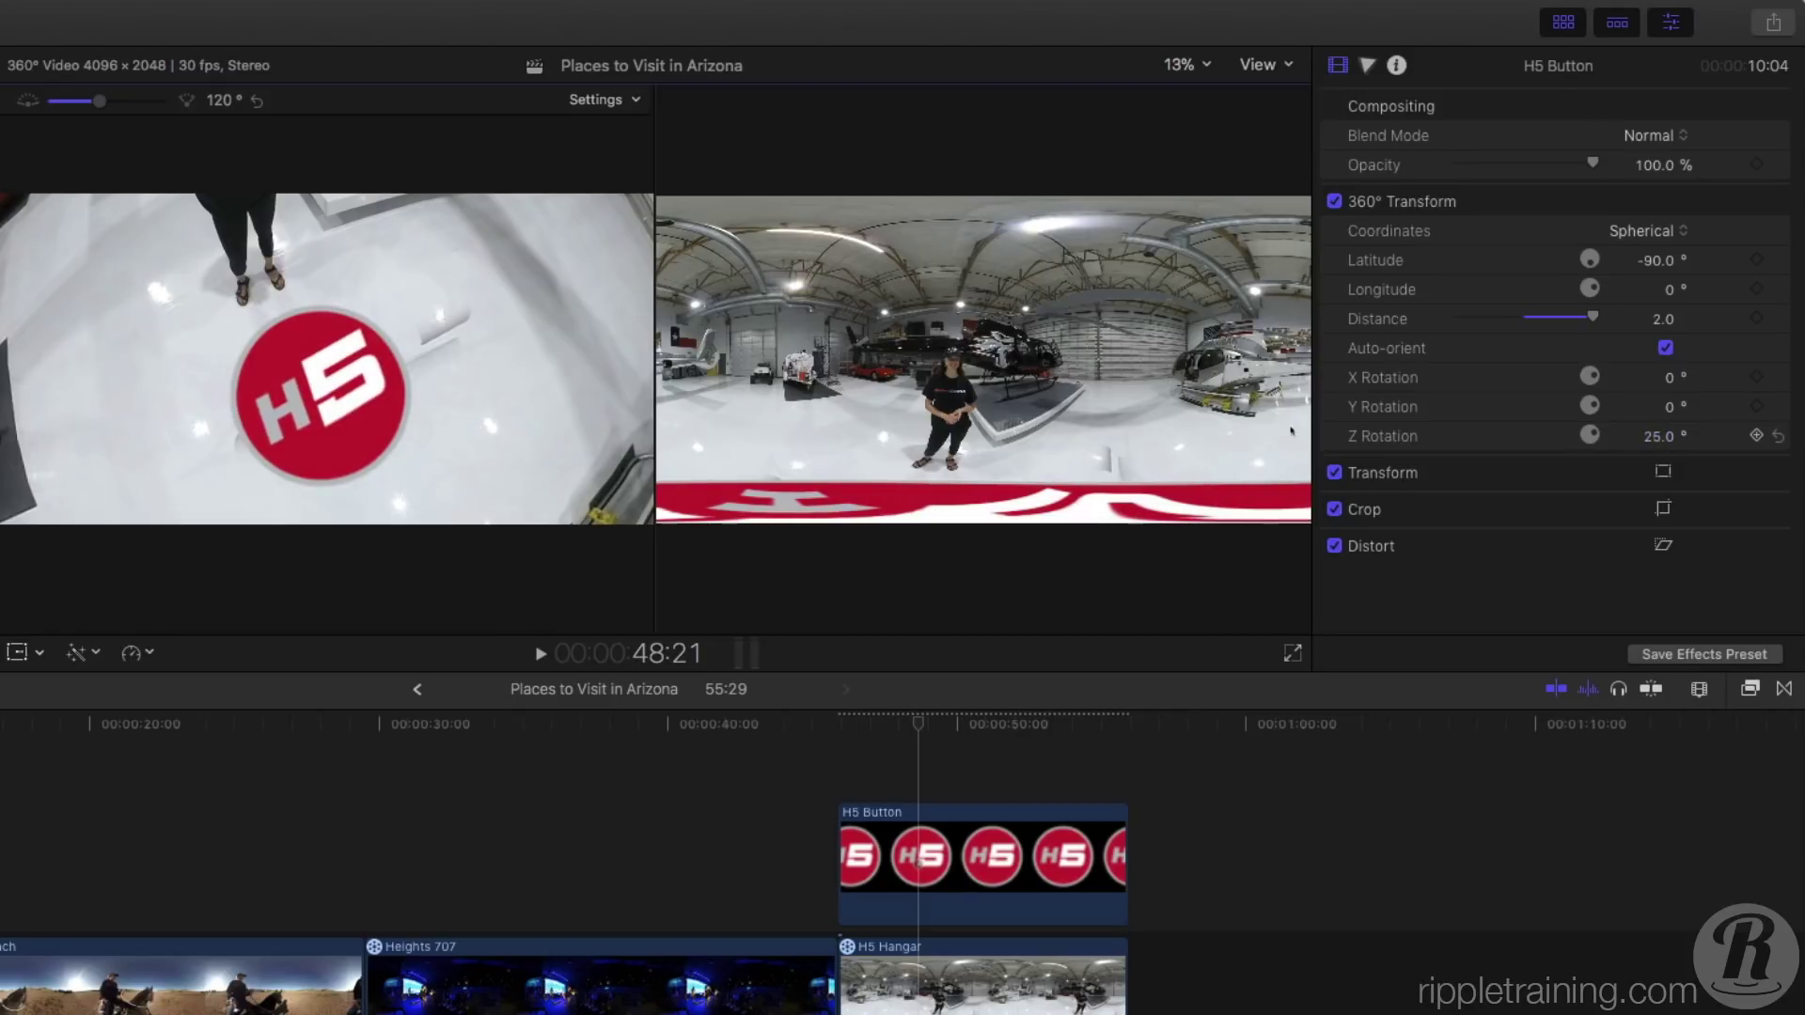
{"action": "mouse_move", "coordinate": [391, 330]}
{"action": "left_mouse_down"}
{"action": "mouse_move", "coordinate": [393, 414]}
{"action": "mouse_move", "coordinate": [393, 334]}
{"action": "left_mouse_up"}
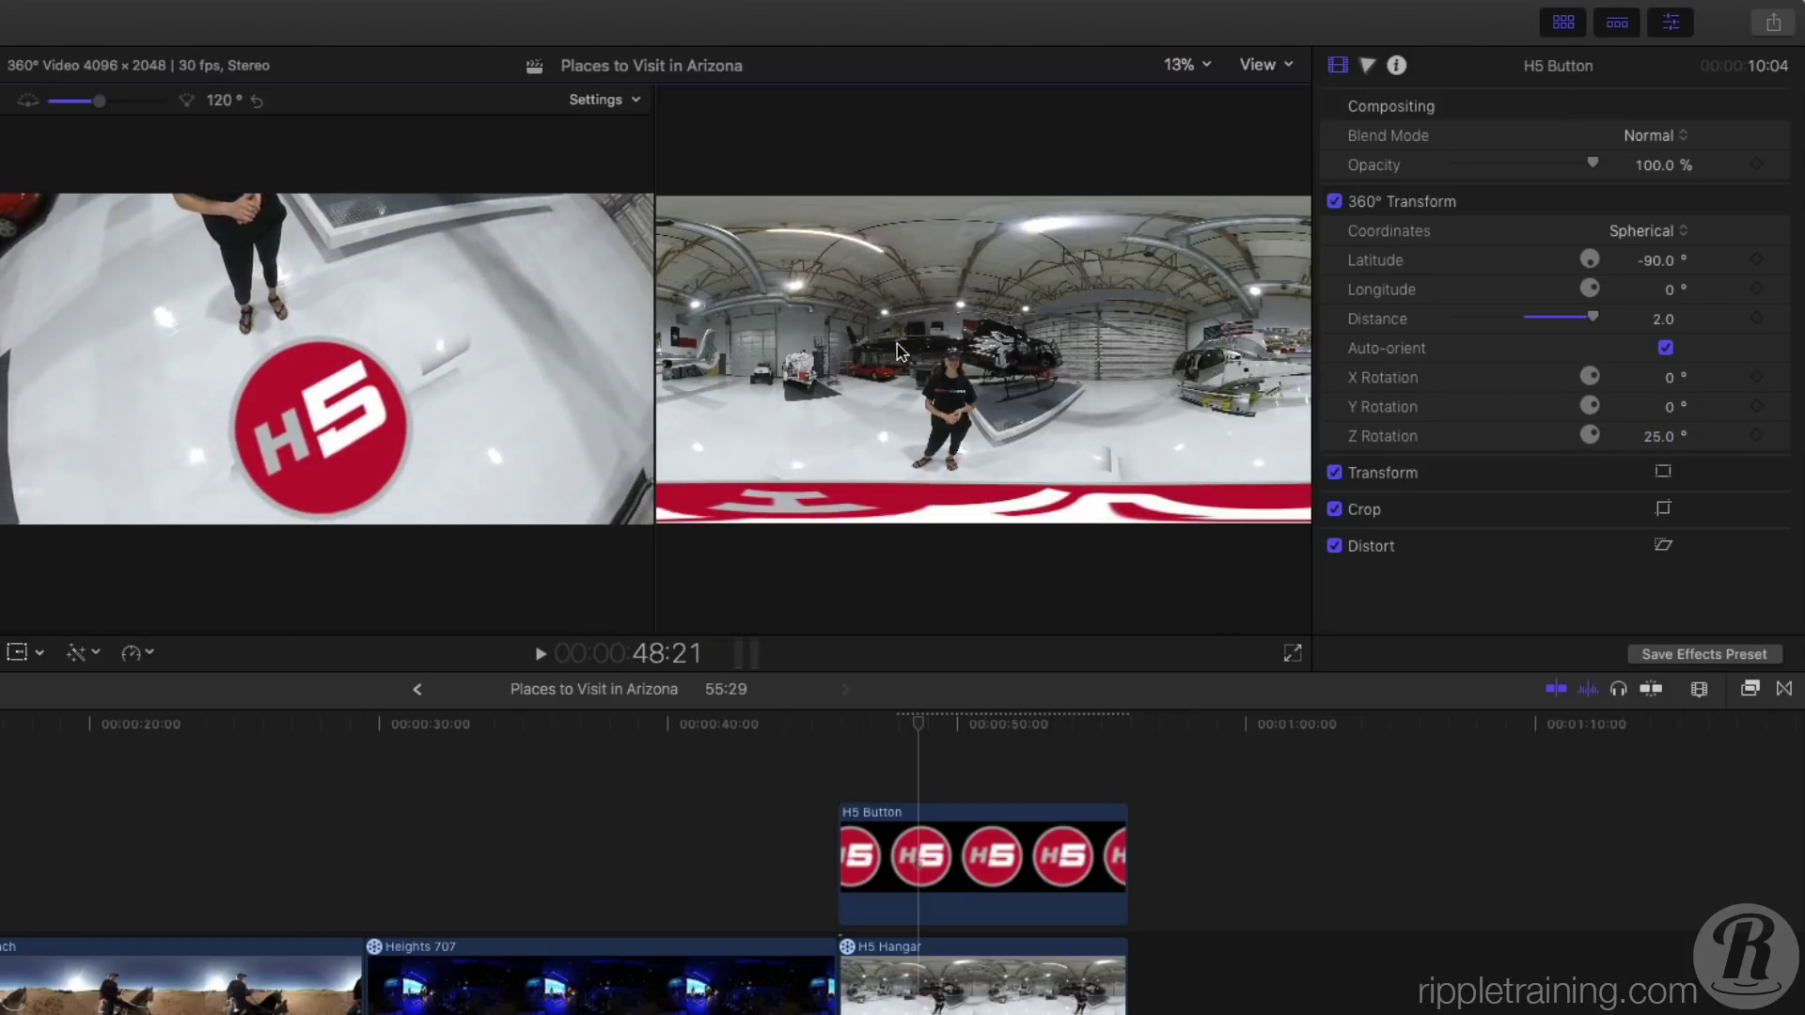
{"action": "left_click", "coordinate": [1785, 261]}
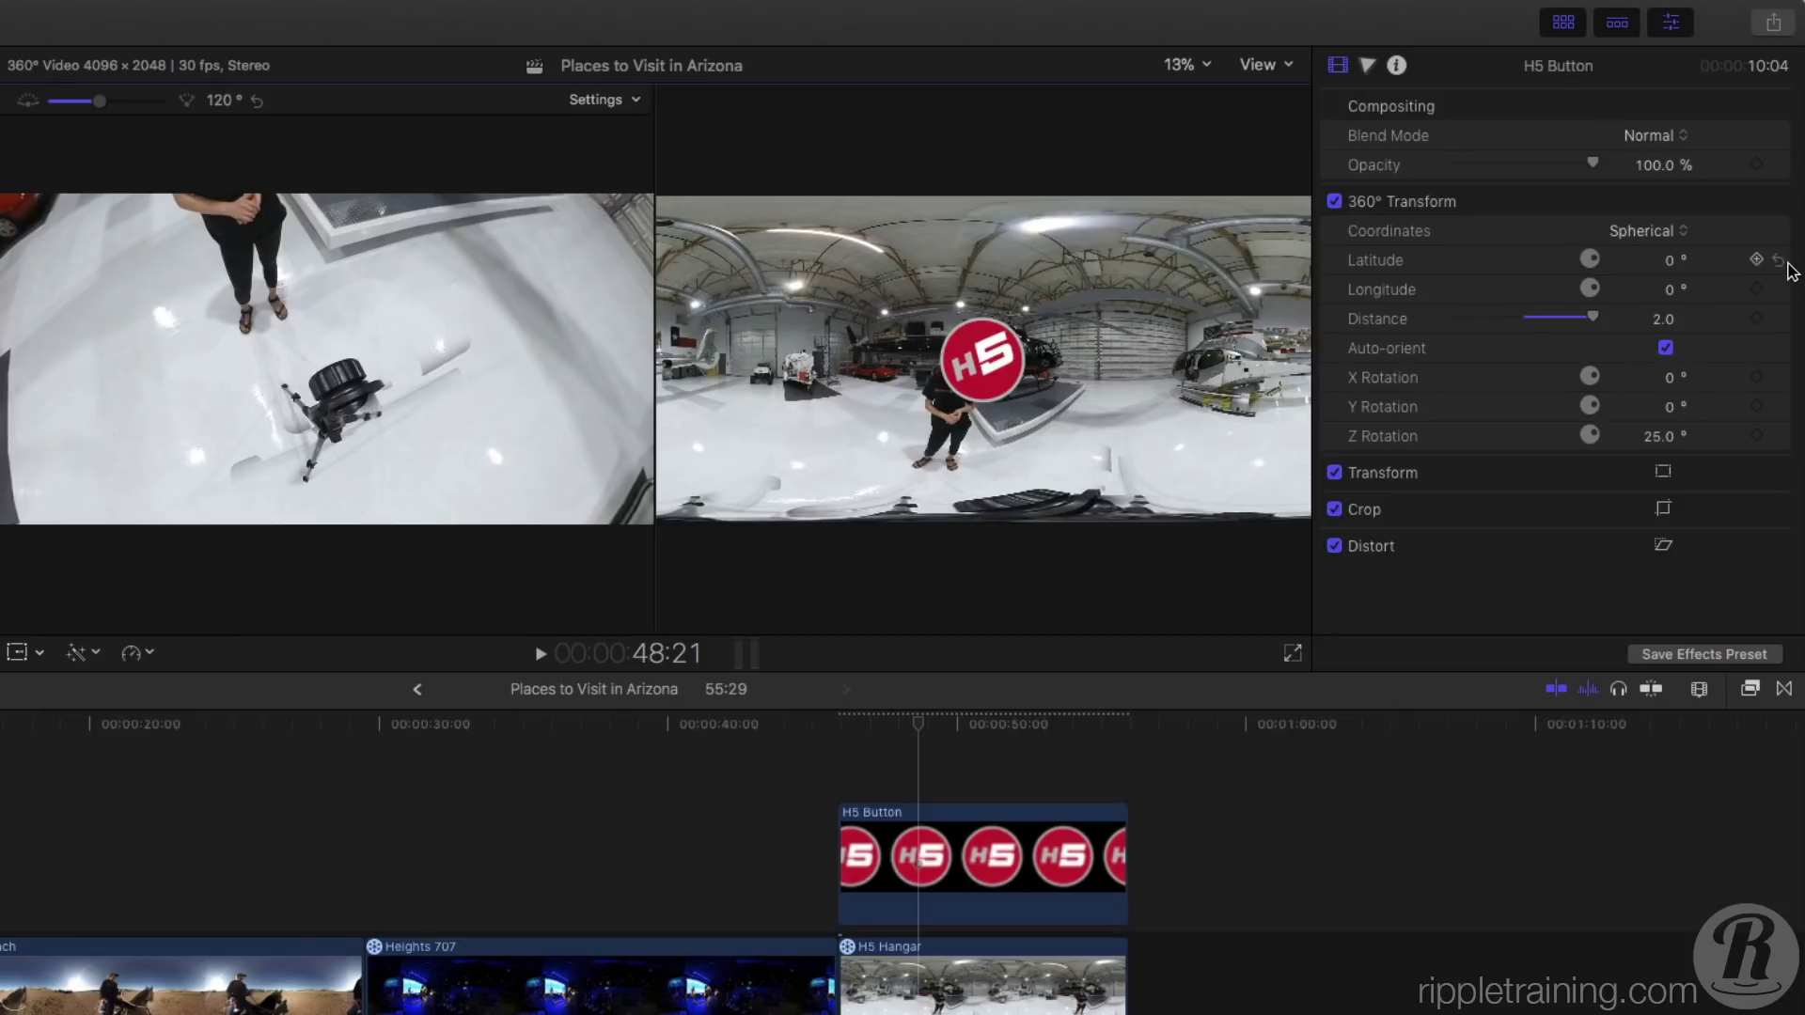
{"action": "left_click", "coordinate": [1780, 435]}
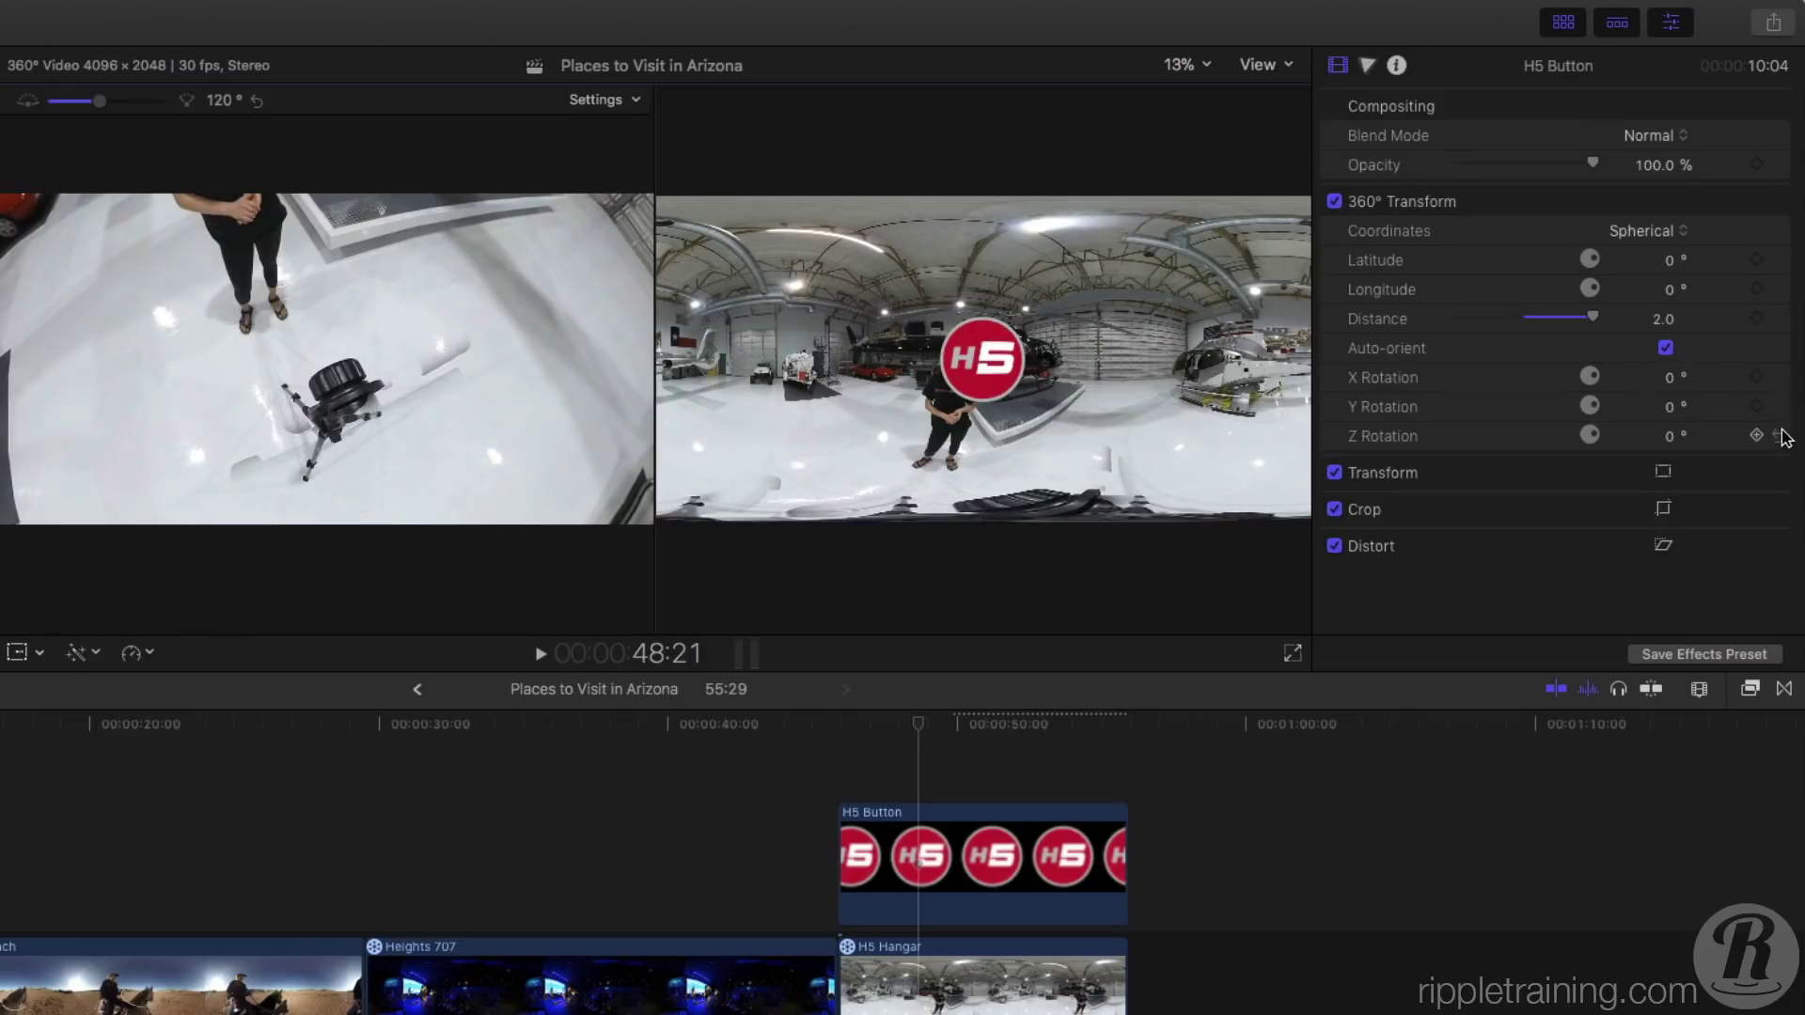
Set the logo's Distance to 6 and look toward the trailer side of the hangar.
{"action": "left_click", "coordinate": [1660, 321]}
{"action": "type", "text": "6"}
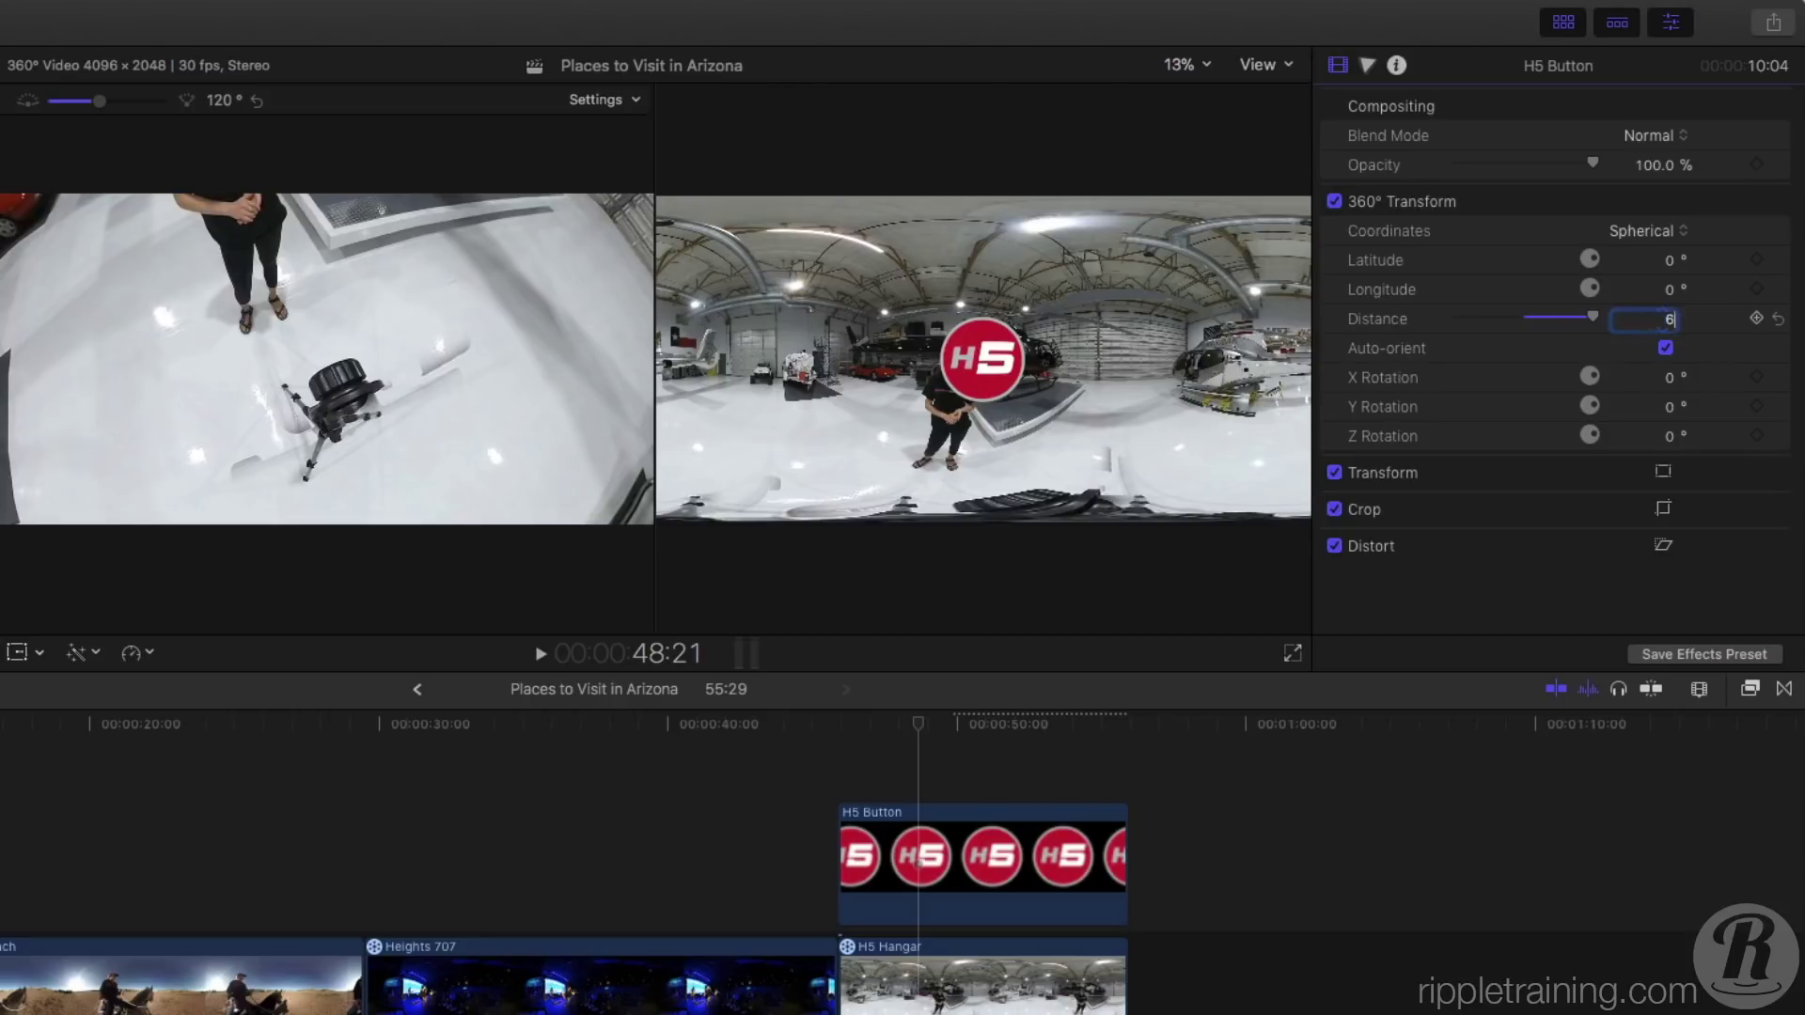
{"action": "key", "text": "Return"}
{"action": "left_click_drag", "start_coordinate": [466, 299], "coordinate": [467, 407]}
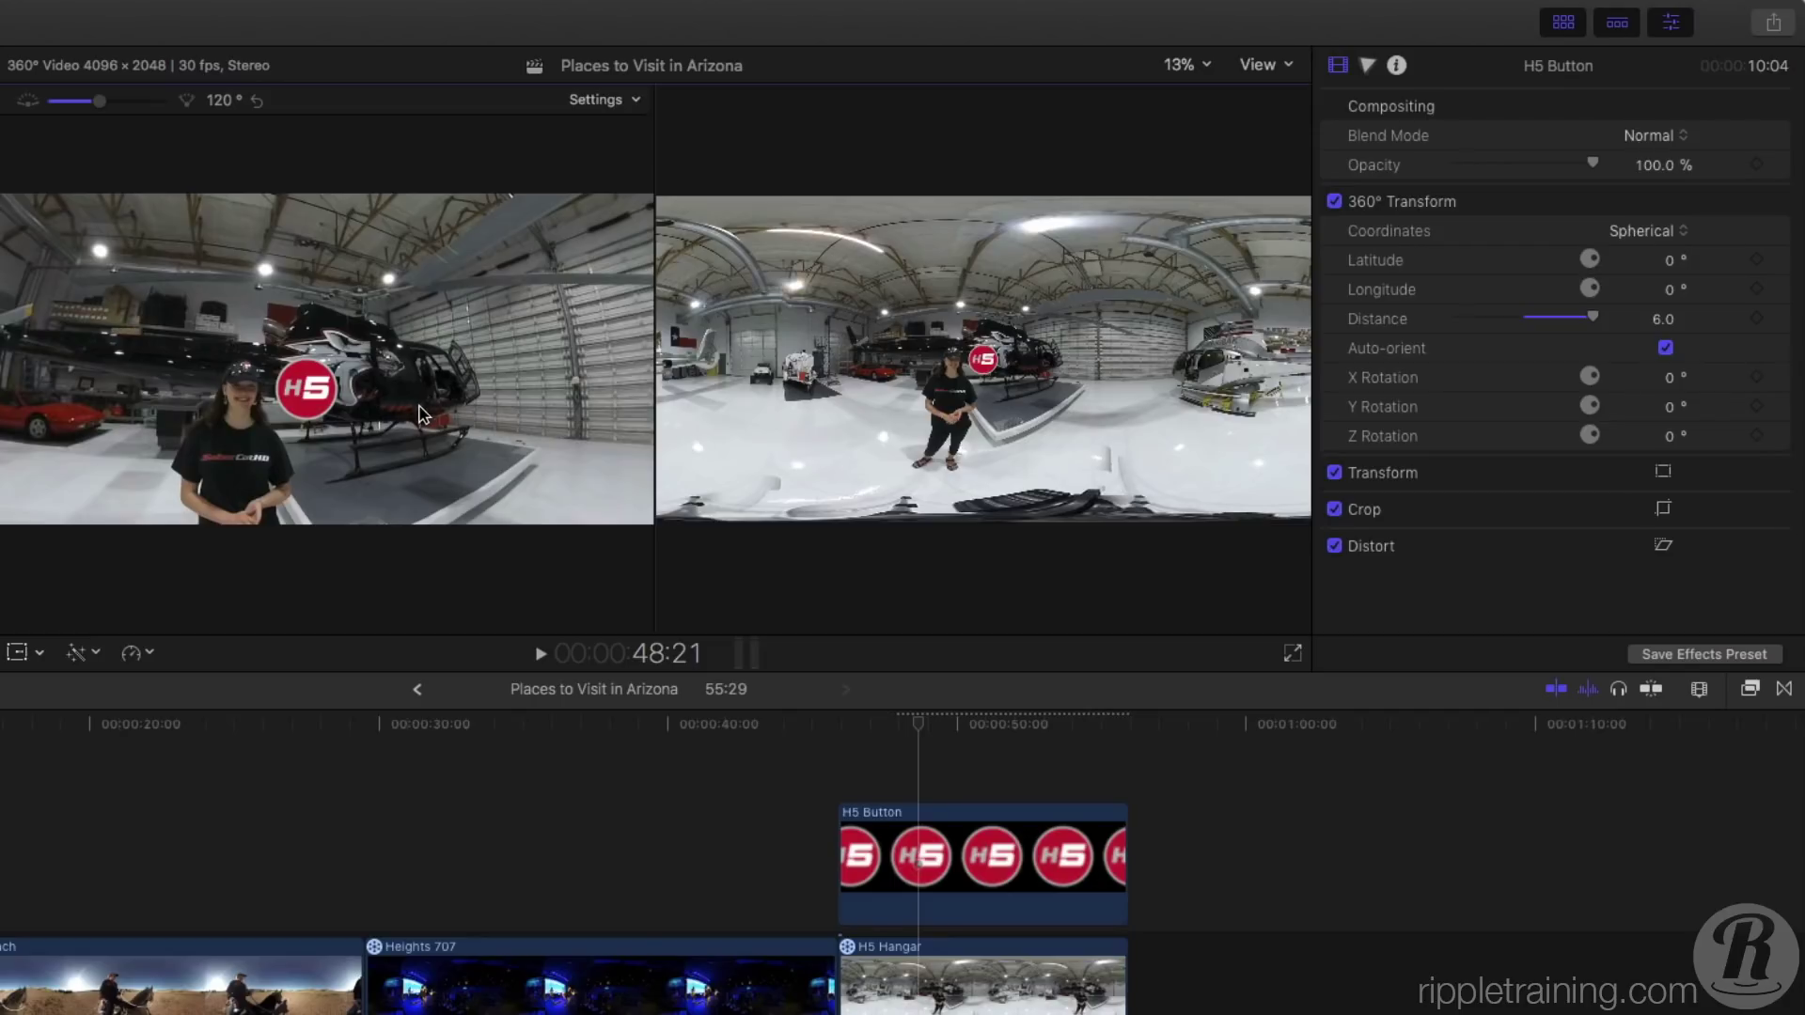
{"action": "left_click_drag", "start_coordinate": [391, 468], "coordinate": [455, 451]}
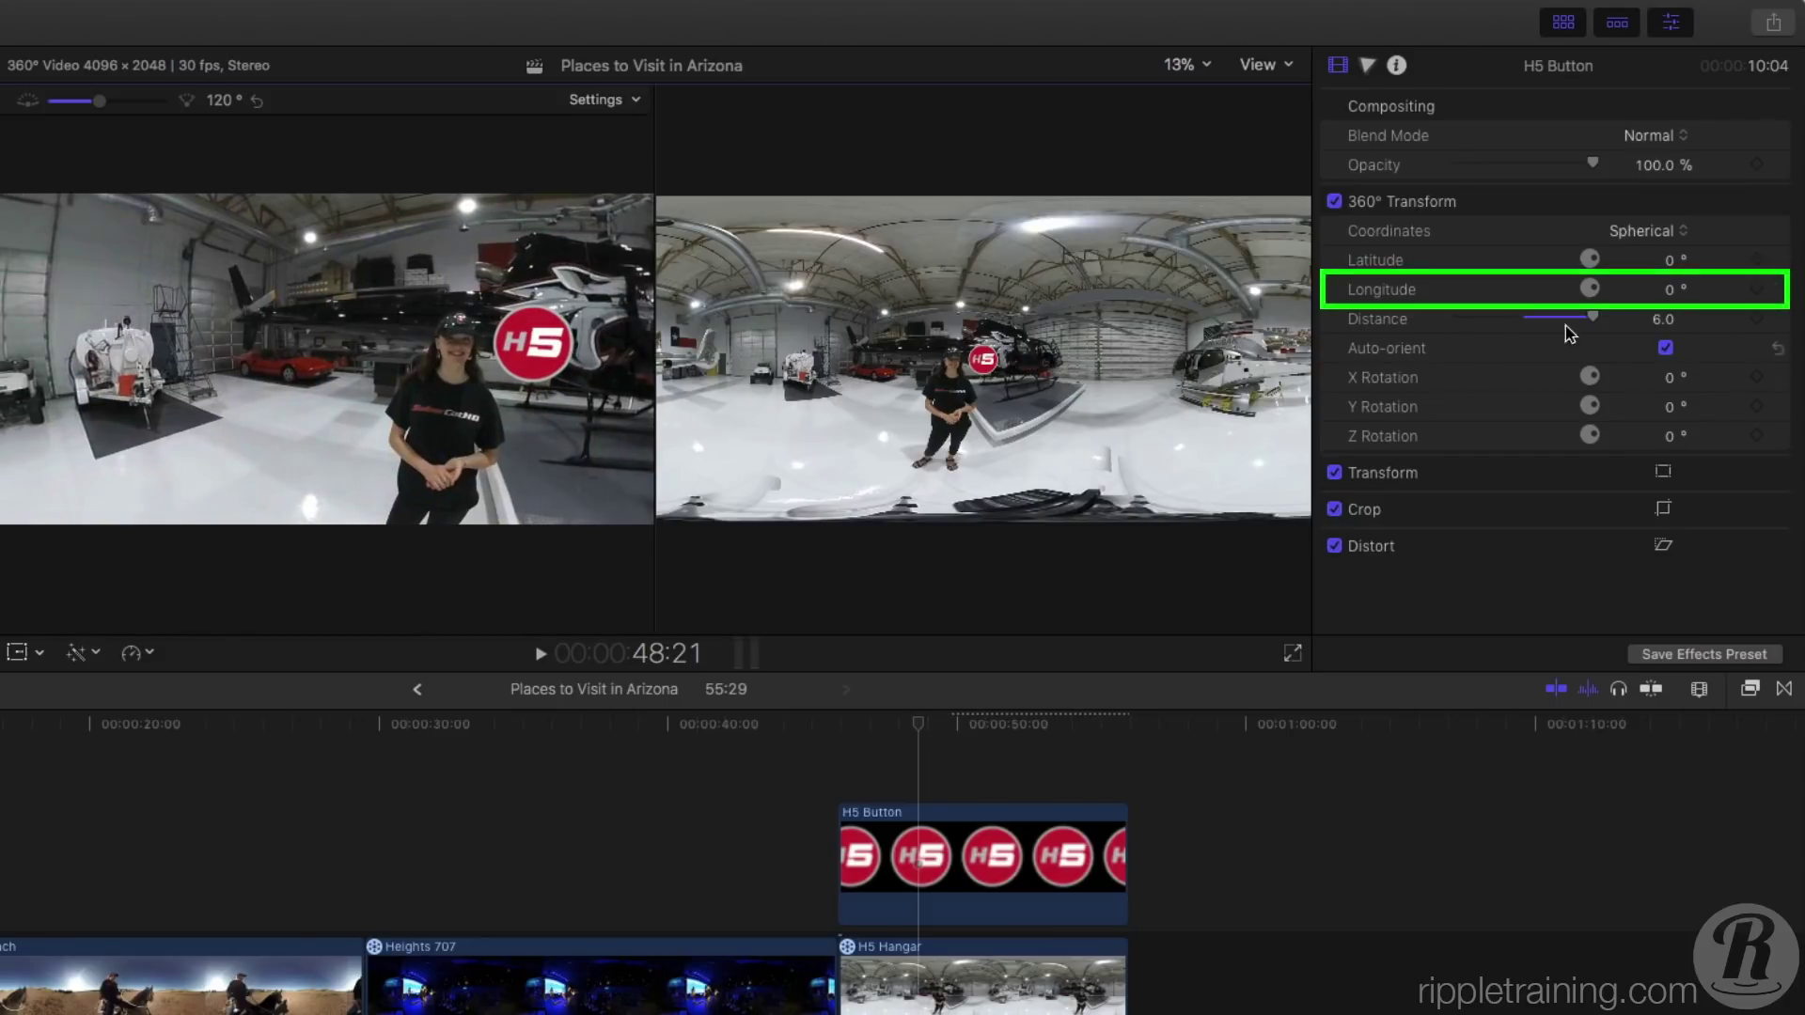
Place the logo on the wall above the trailer at Longitude -101° and Latitude 16°.
{"action": "mouse_move", "coordinate": [1670, 294]}
{"action": "left_mouse_down"}
{"action": "mouse_move", "coordinate": [1698, 290]}
{"action": "mouse_move", "coordinate": [1626, 289]}
{"action": "mouse_move", "coordinate": [1669, 289]}
{"action": "left_mouse_up"}
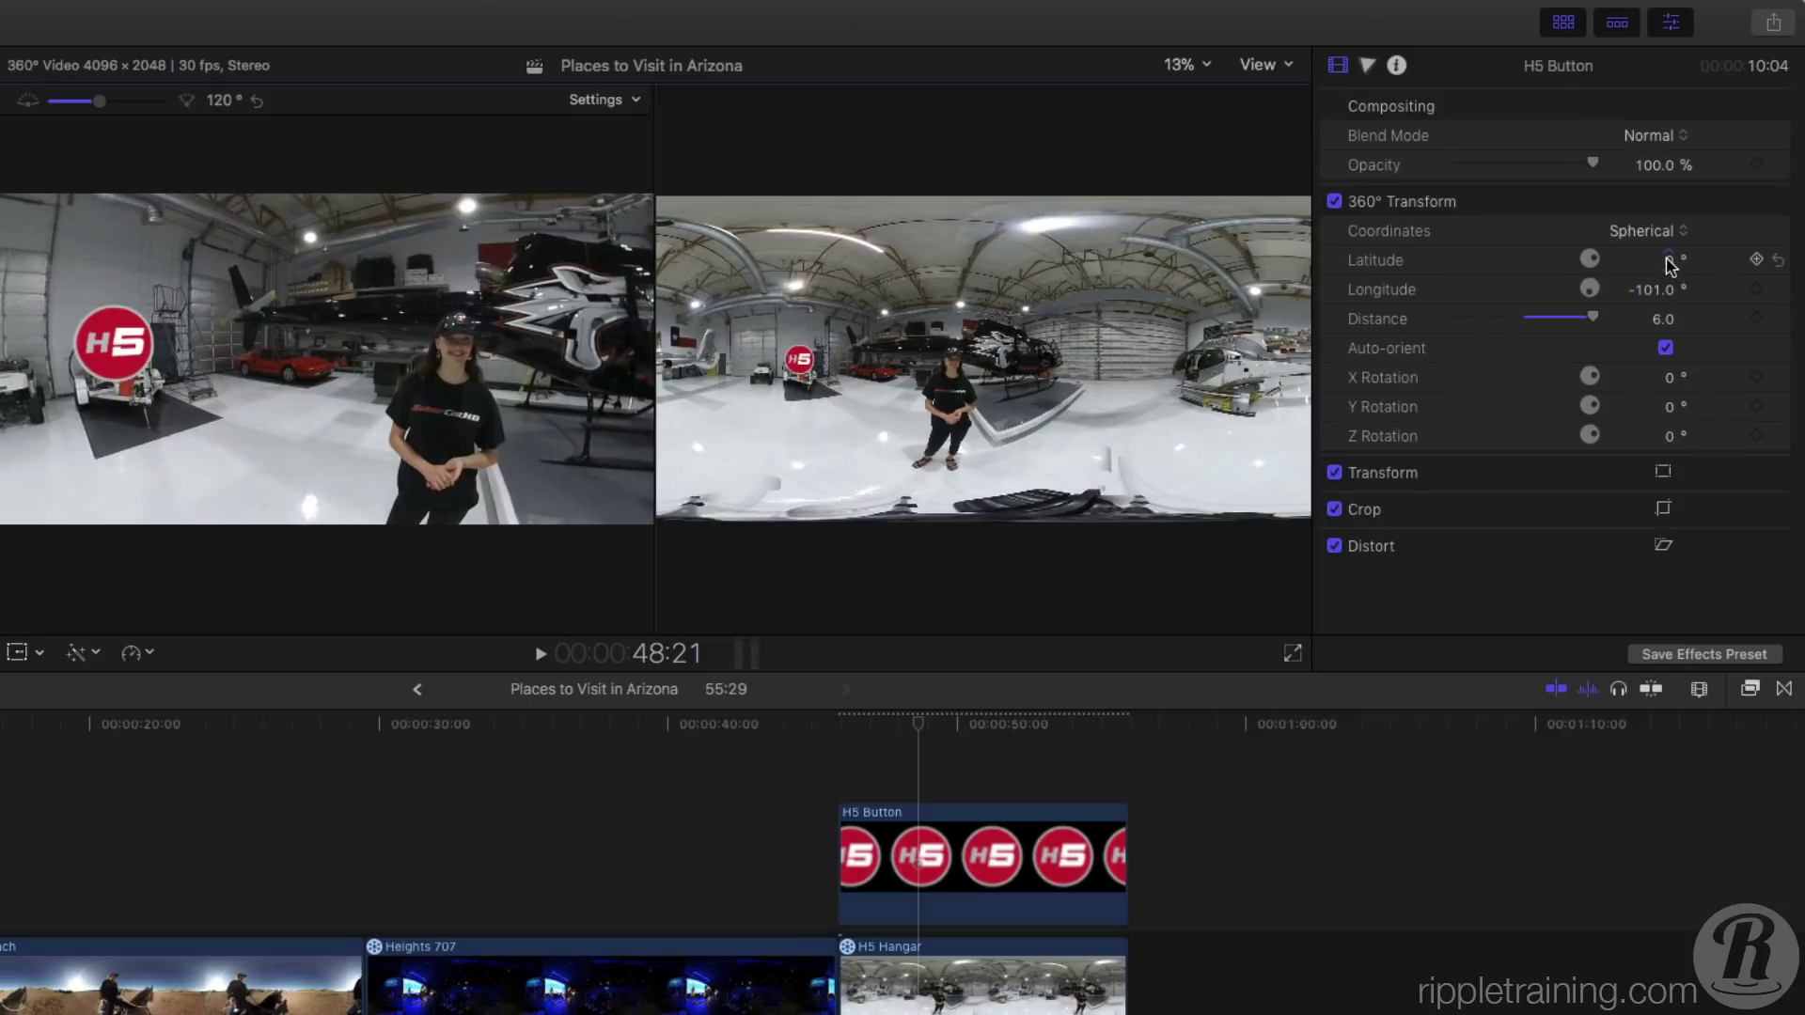
{"action": "left_click_drag", "start_coordinate": [1668, 260], "coordinate": [1668, 260]}
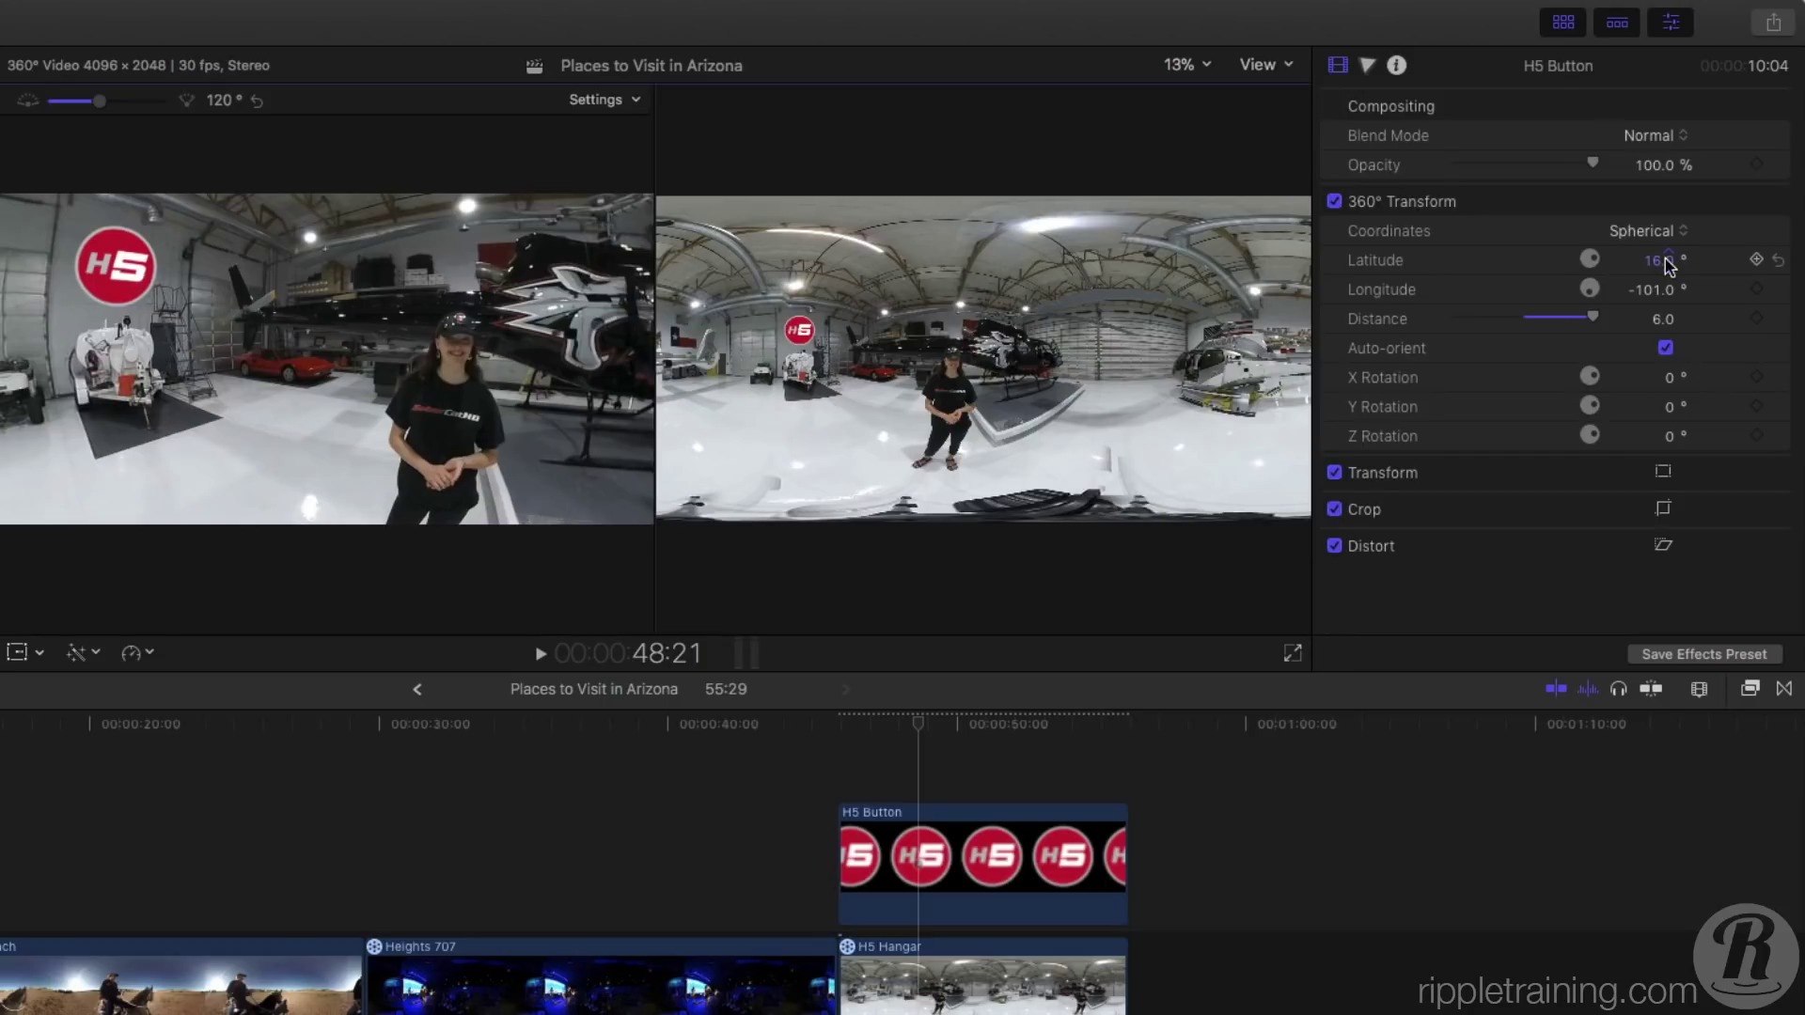
{"action": "left_click_drag", "start_coordinate": [482, 377], "coordinate": [515, 382]}
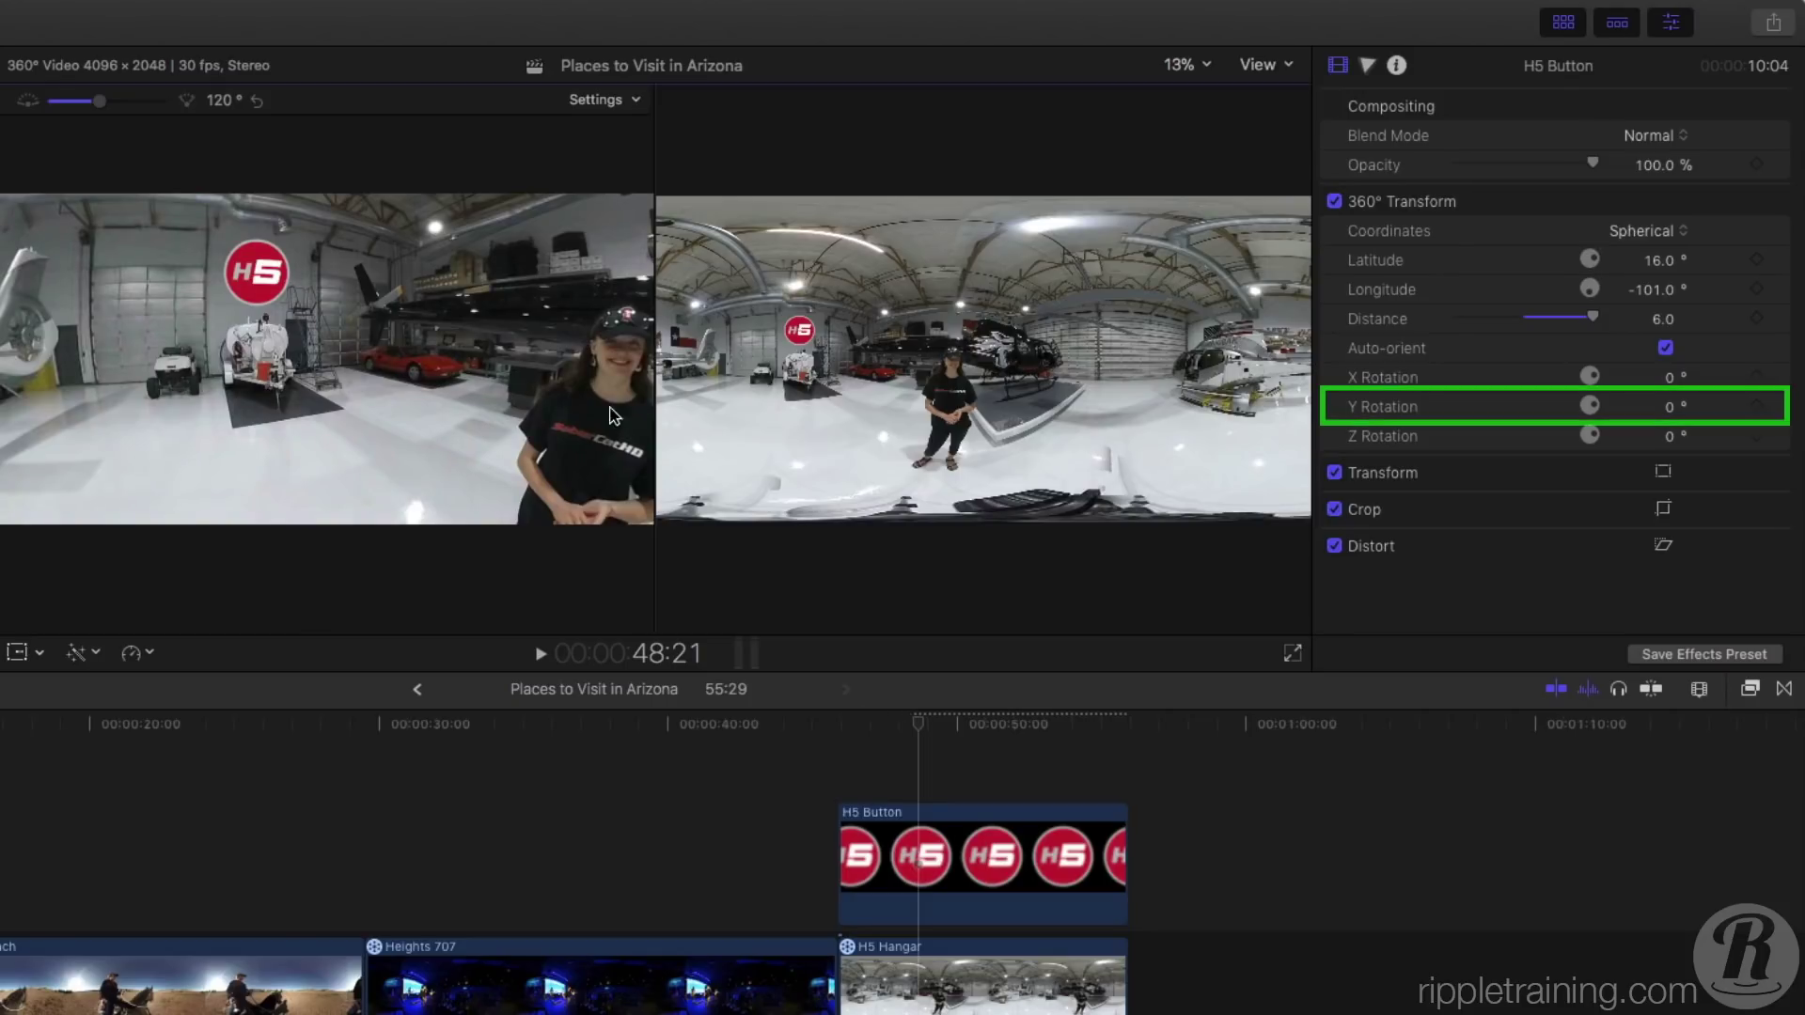
Give the wall logo a 5° Y Rotation and set its Blend Mode to Overlay.
{"action": "mouse_move", "coordinate": [1671, 414]}
{"action": "left_mouse_down"}
{"action": "mouse_move", "coordinate": [1664, 449]}
{"action": "mouse_move", "coordinate": [1664, 407]}
{"action": "left_mouse_up"}
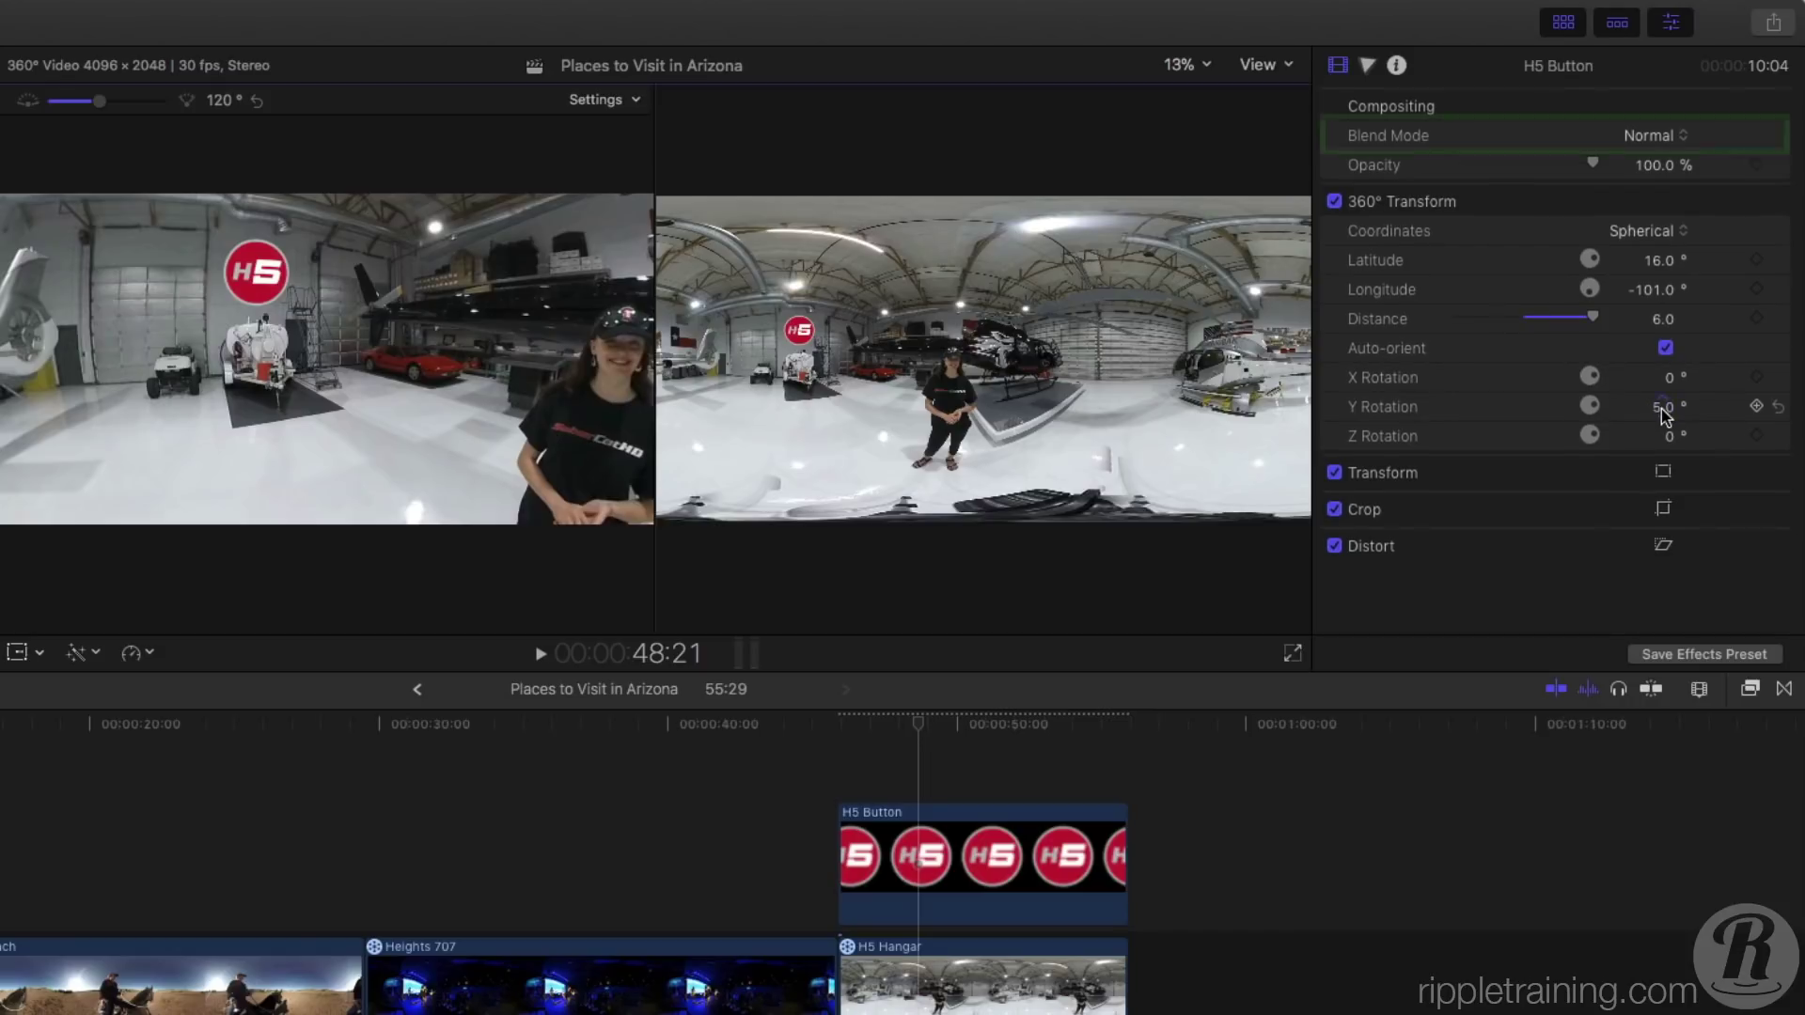
{"action": "left_click", "coordinate": [1648, 135]}
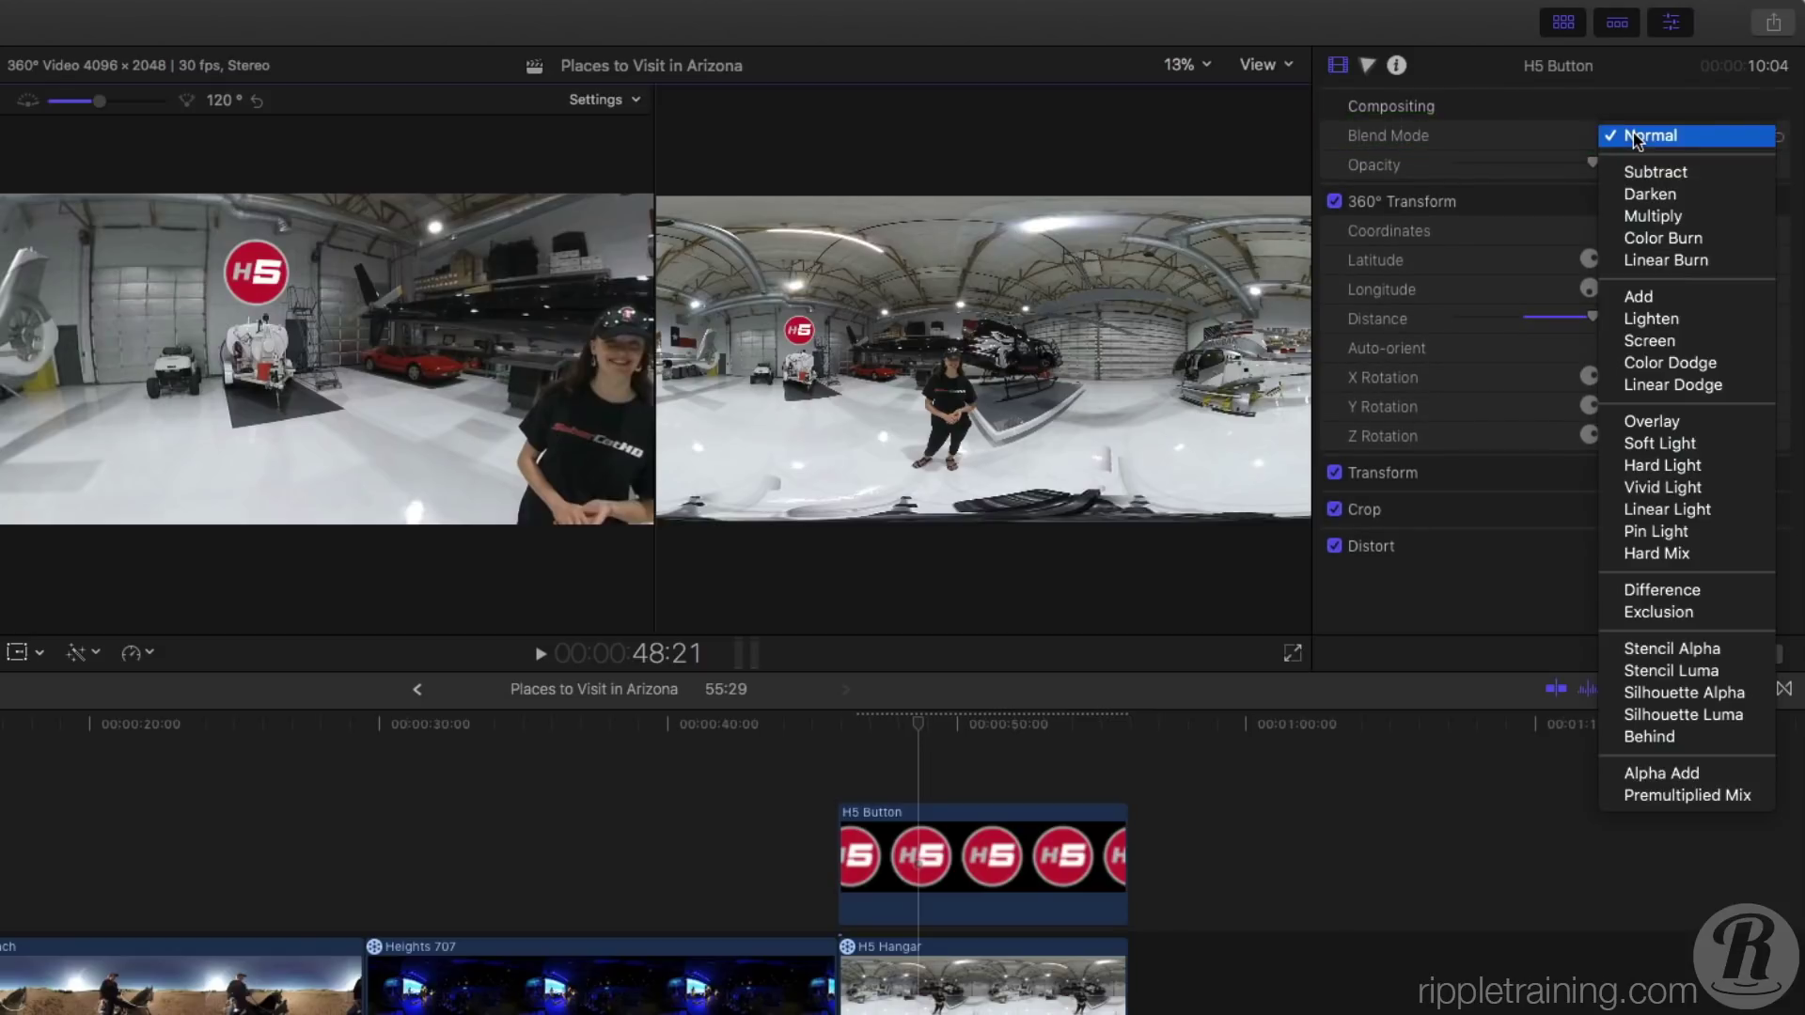
{"action": "left_click", "coordinate": [1652, 422]}
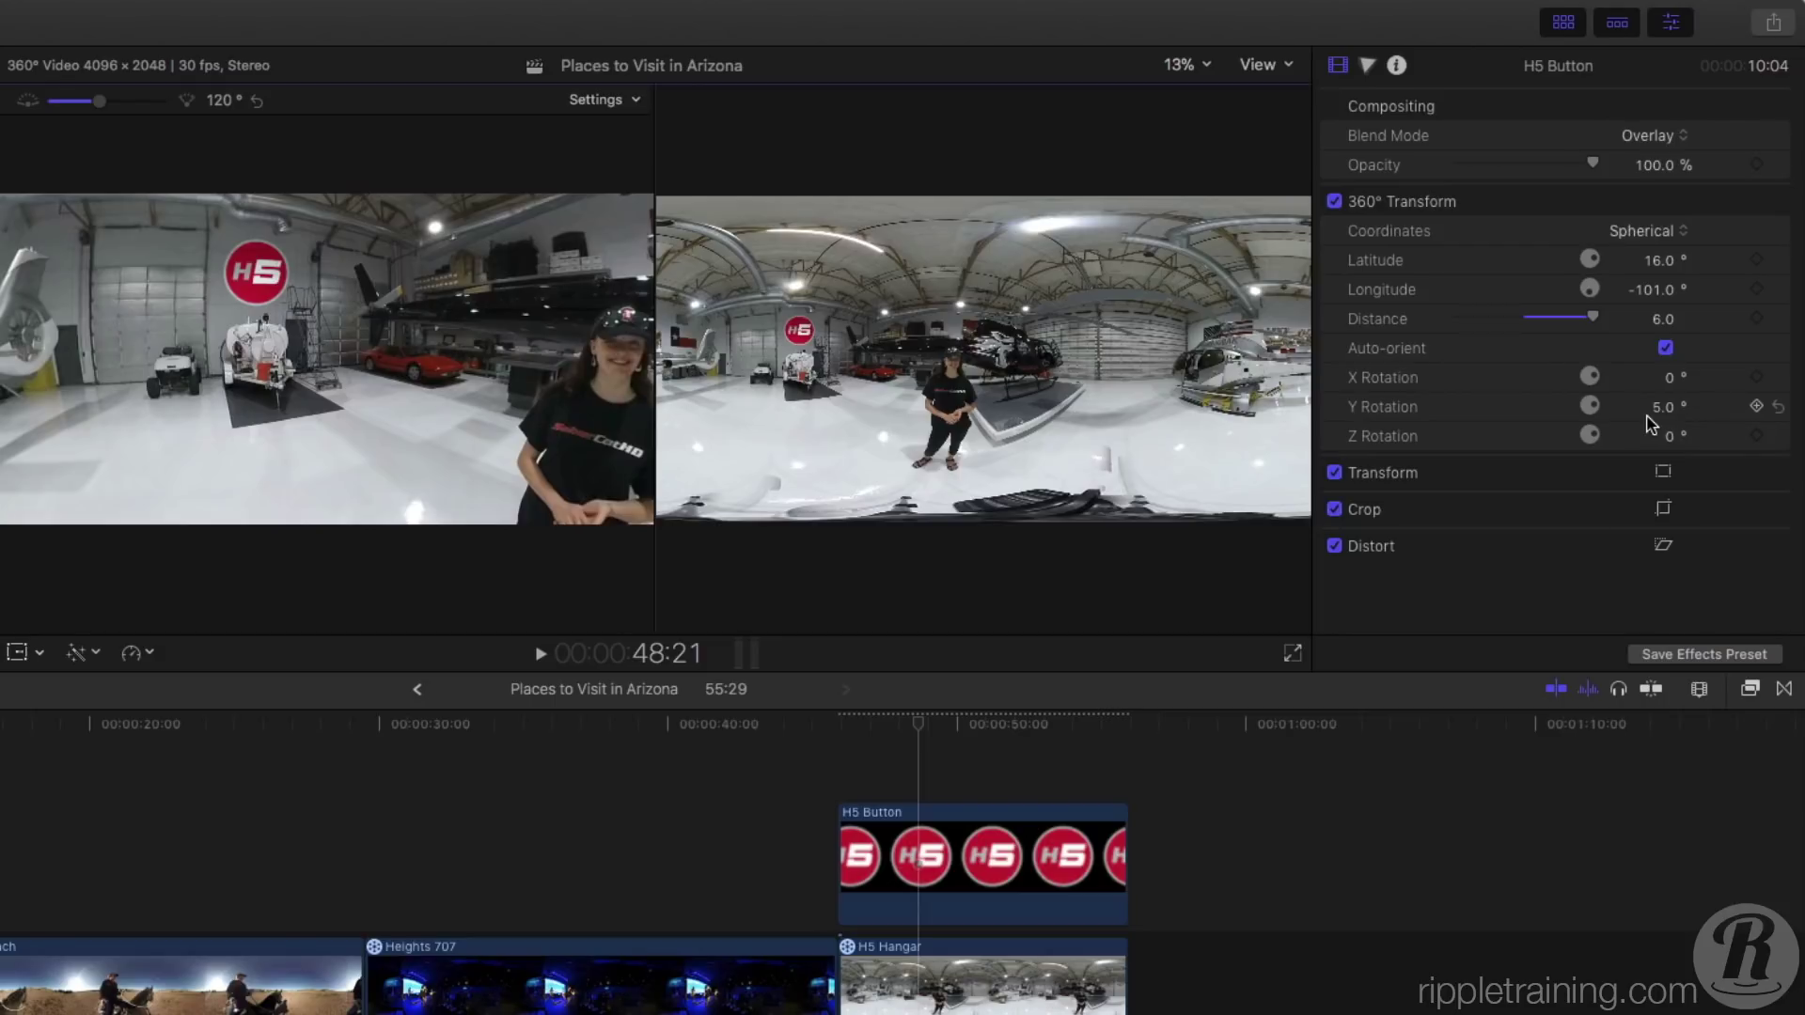
{"action": "left_click_drag", "start_coordinate": [341, 396], "coordinate": [436, 421]}
{"action": "left_click_drag", "start_coordinate": [465, 413], "coordinate": [760, 393]}
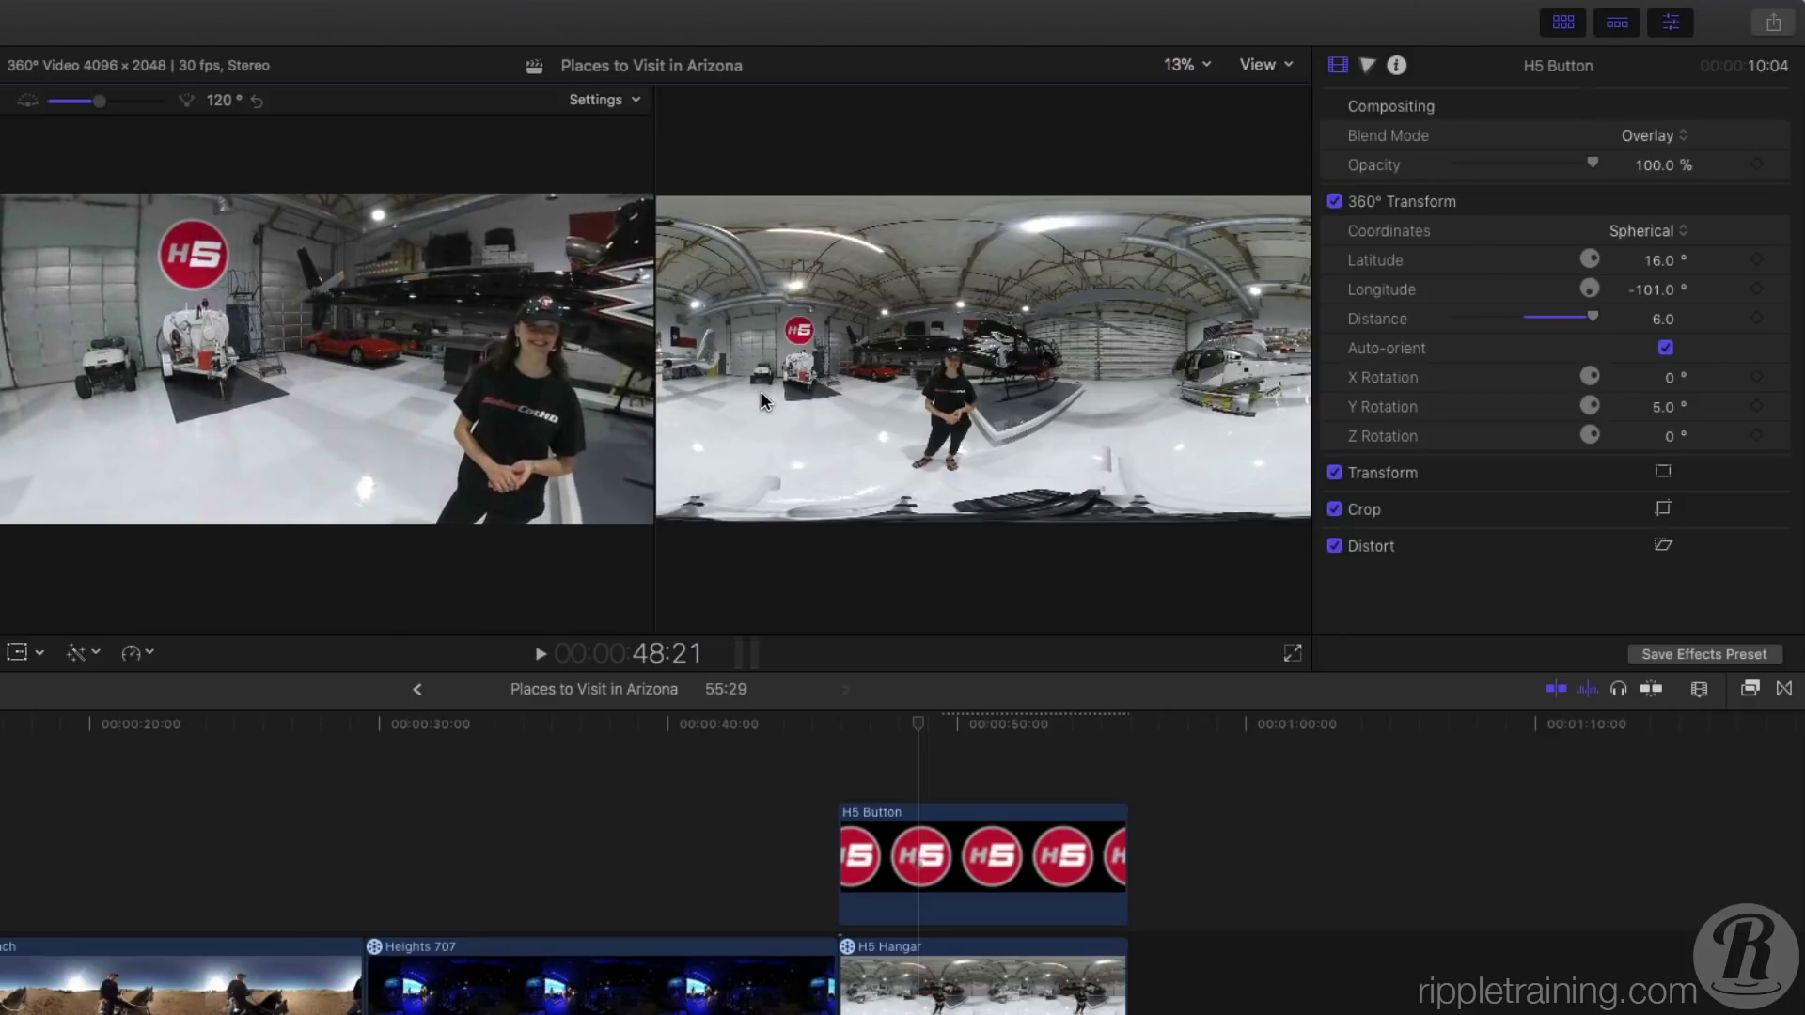